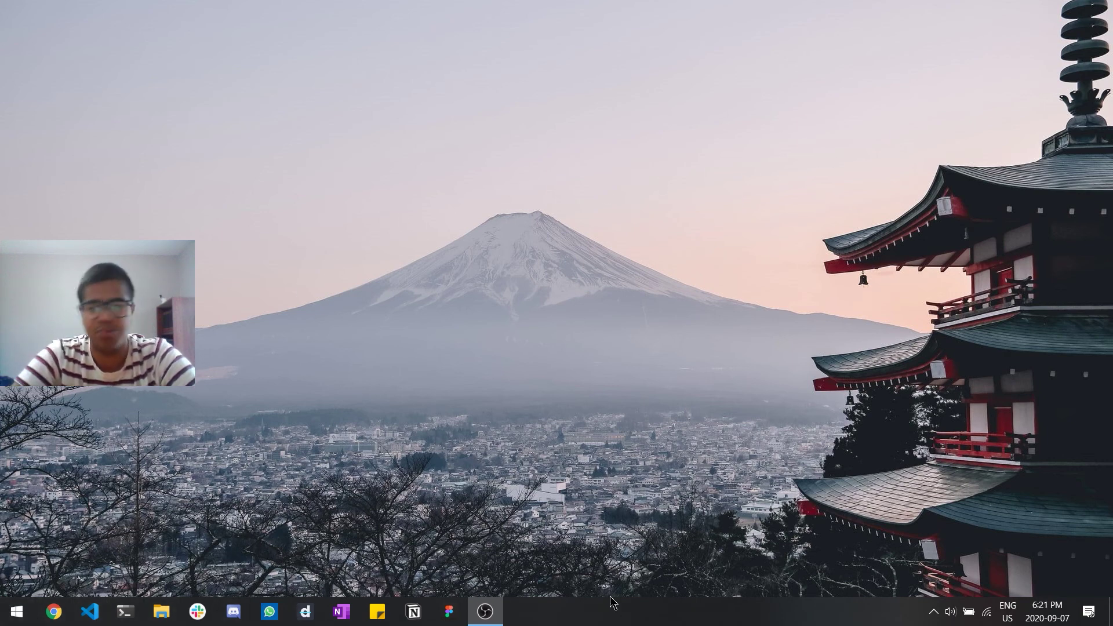
Step: Open and browse the taskbar context menu without changing anything
right_click(616, 619)
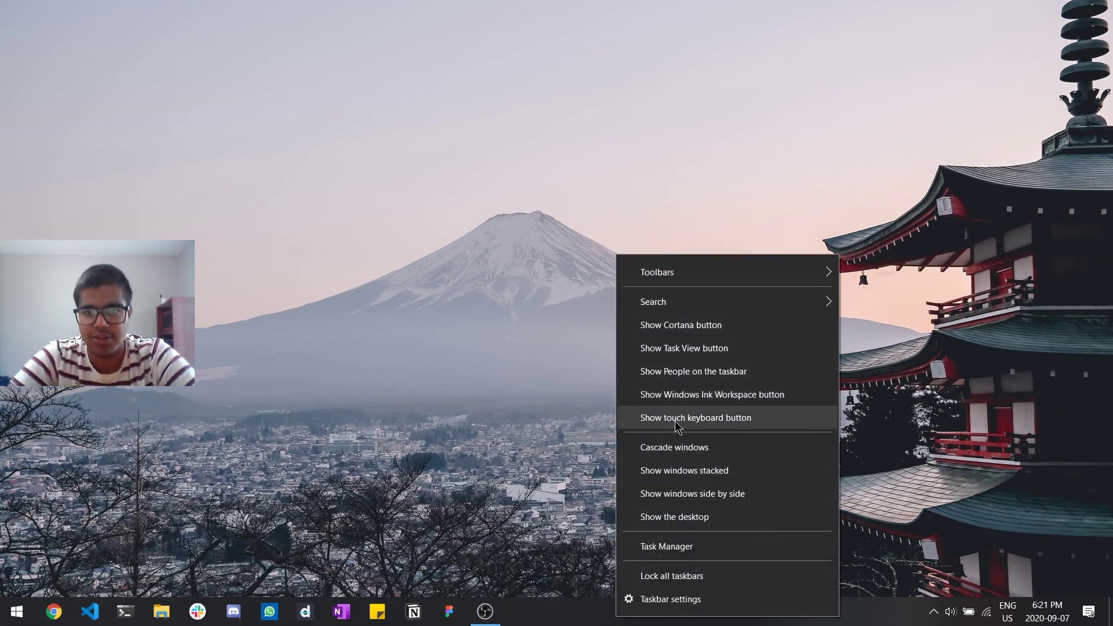
left_click(570, 590)
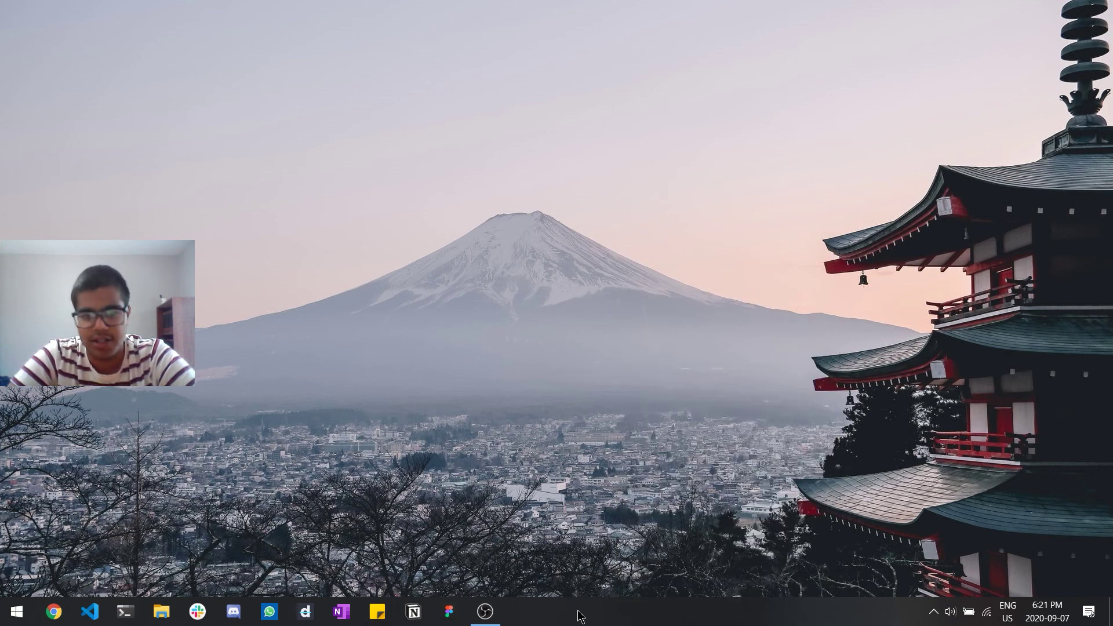
right_click(578, 614)
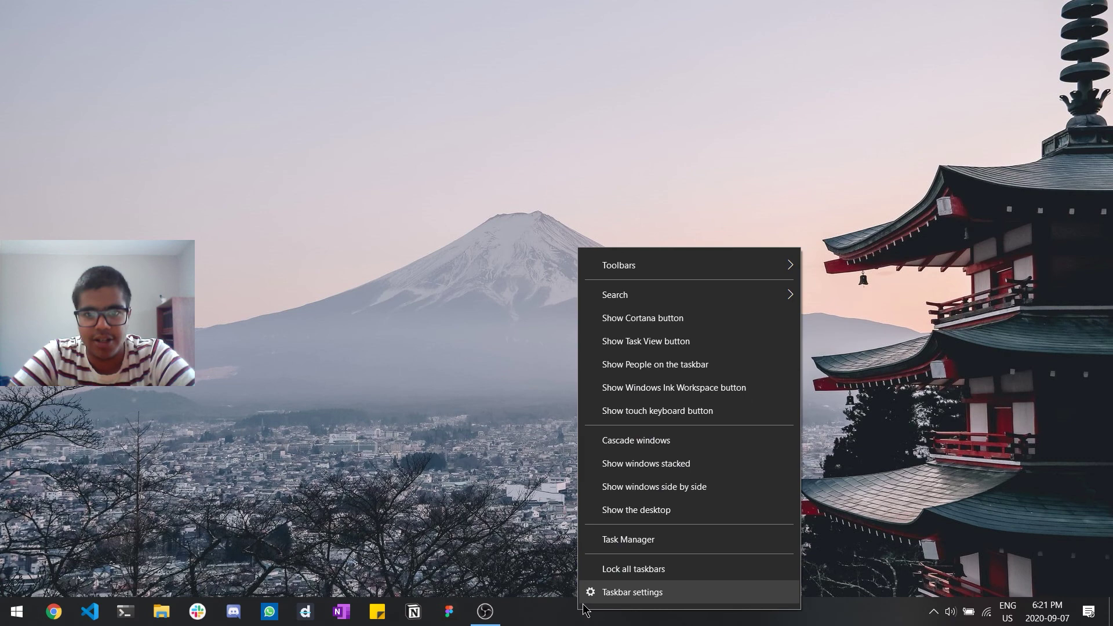
mouse_move(654, 270)
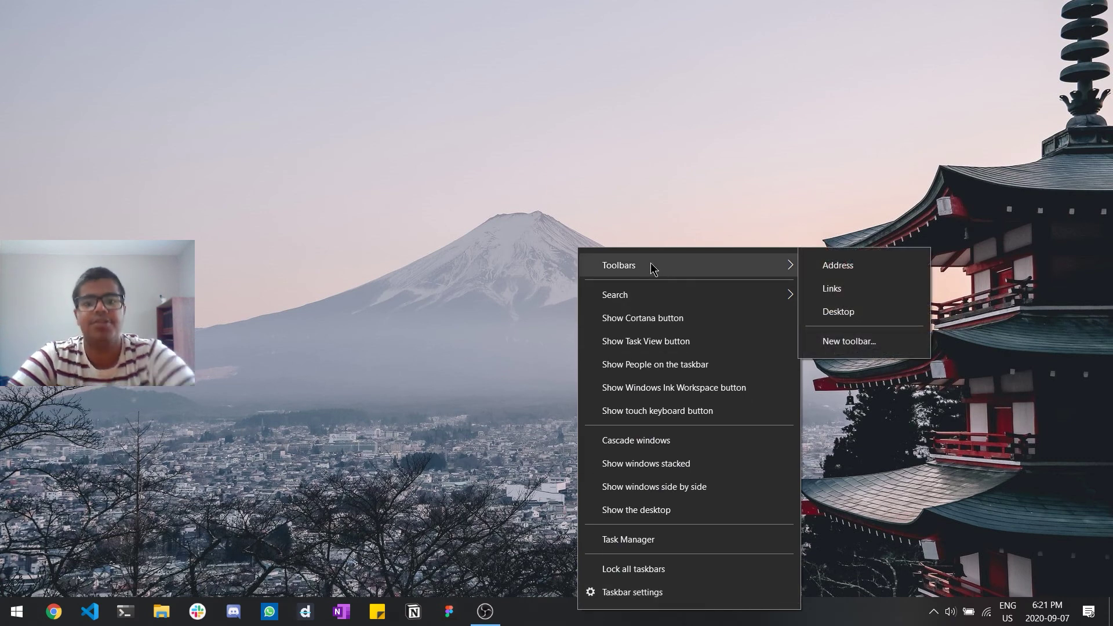
mouse_move(647, 297)
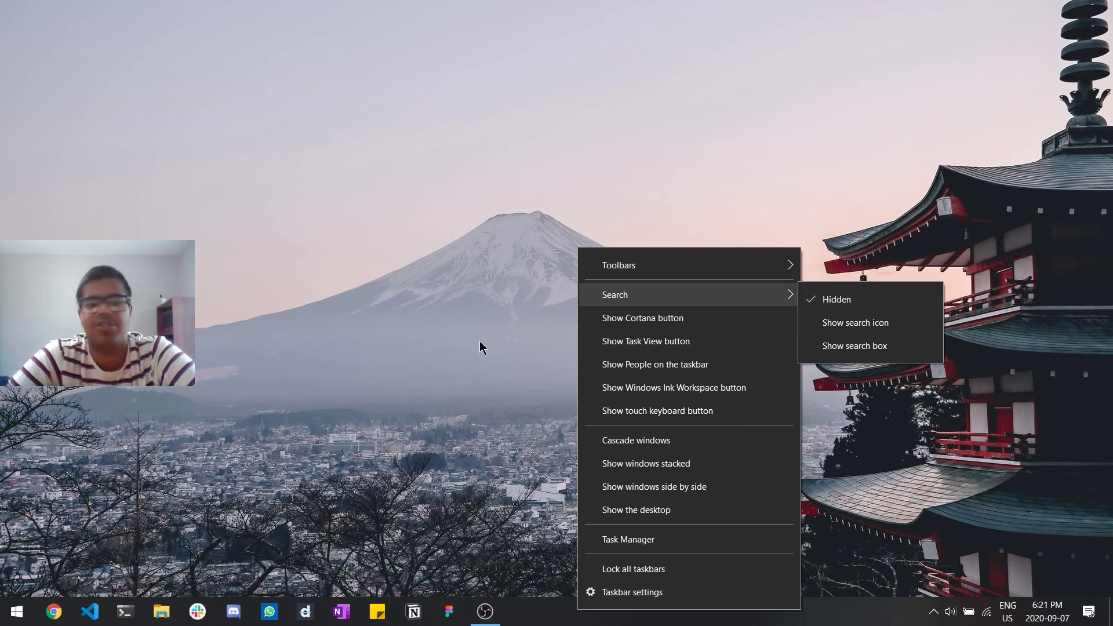
Step: Start a Start-menu search for 'sad', then clear it
key("Escape")
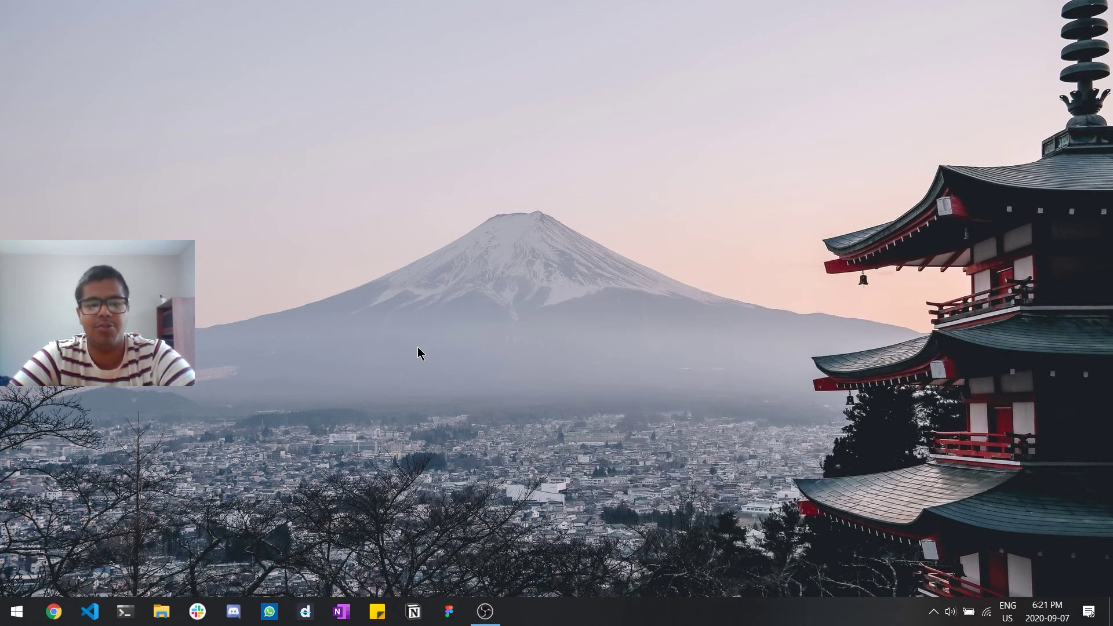
key("super")
type("sad")
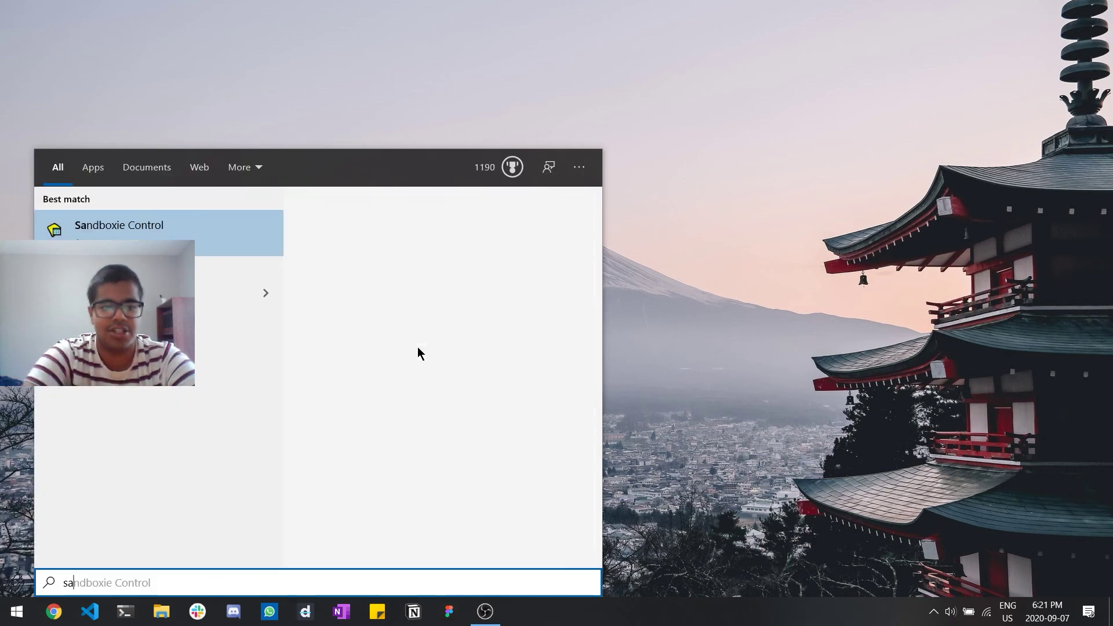
key("BackSpace")
key("BackSpace")
key("BackSpace")
Step: Reopen and close the taskbar menu, then test dragging the taskbar
right_click(714, 612)
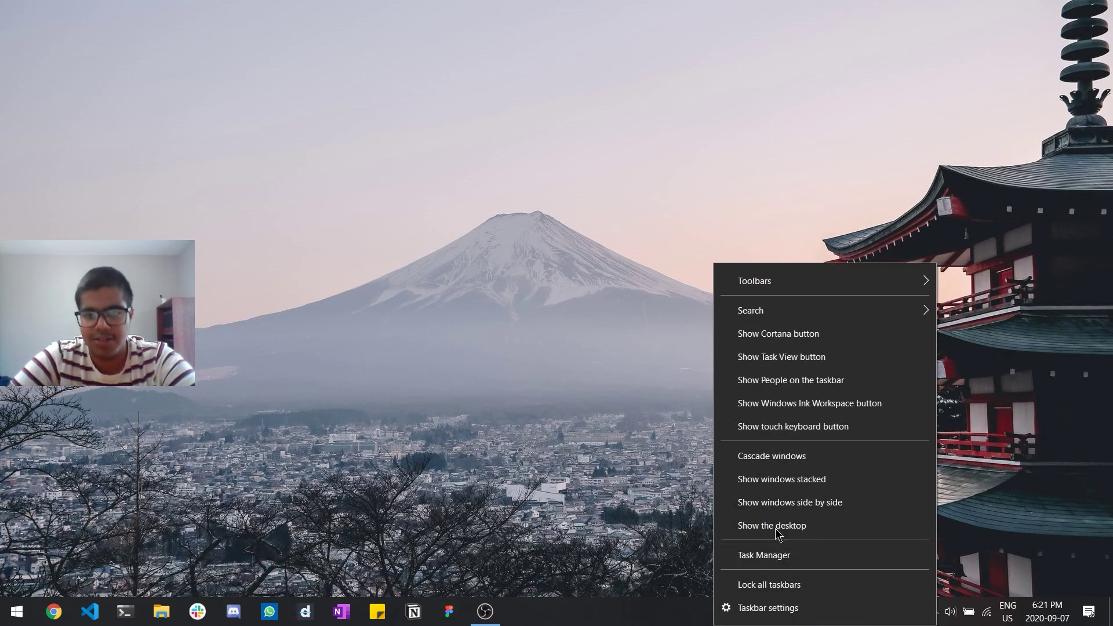
mouse_move(763, 311)
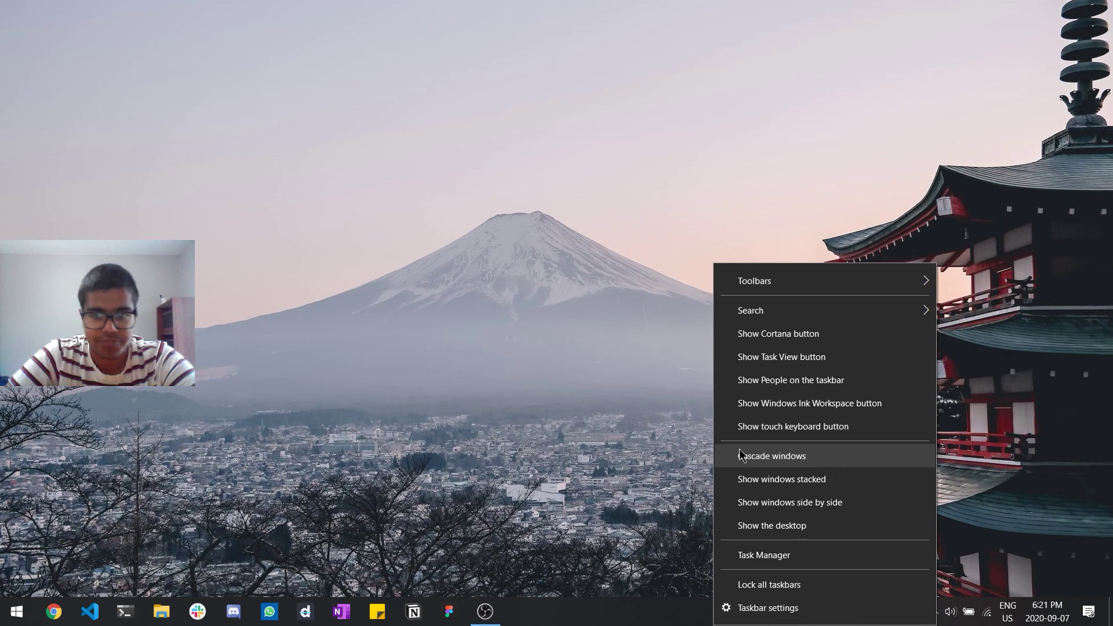
left_click(598, 614)
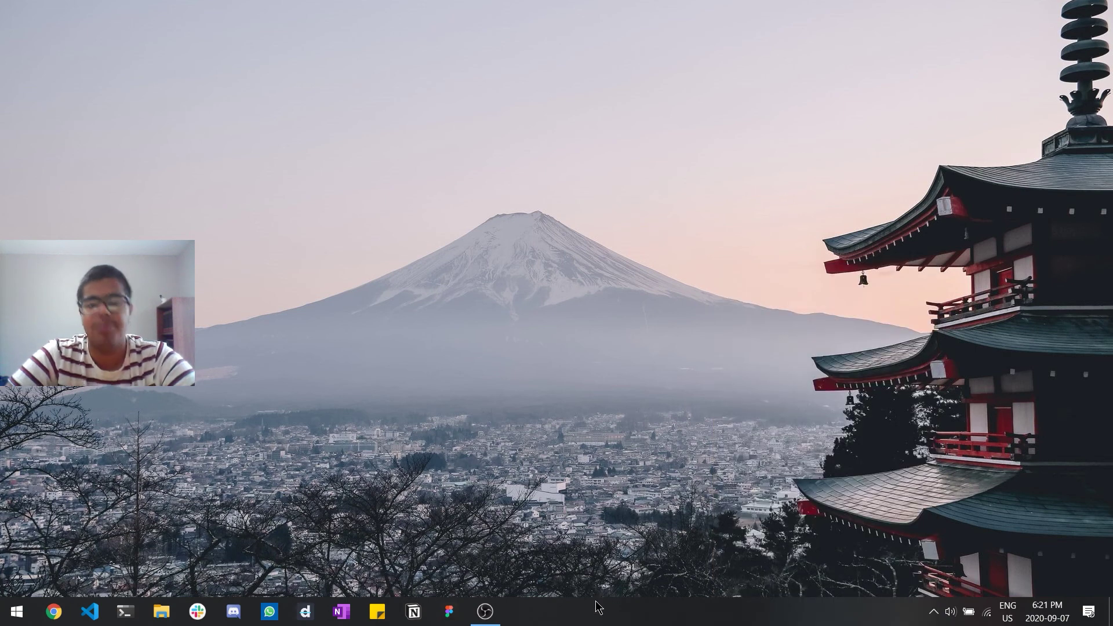
left_click_drag(598, 610, 642, 592)
Step: Lock and unlock the taskbar, then move it to the top edge and back to the bottom
right_click(621, 613)
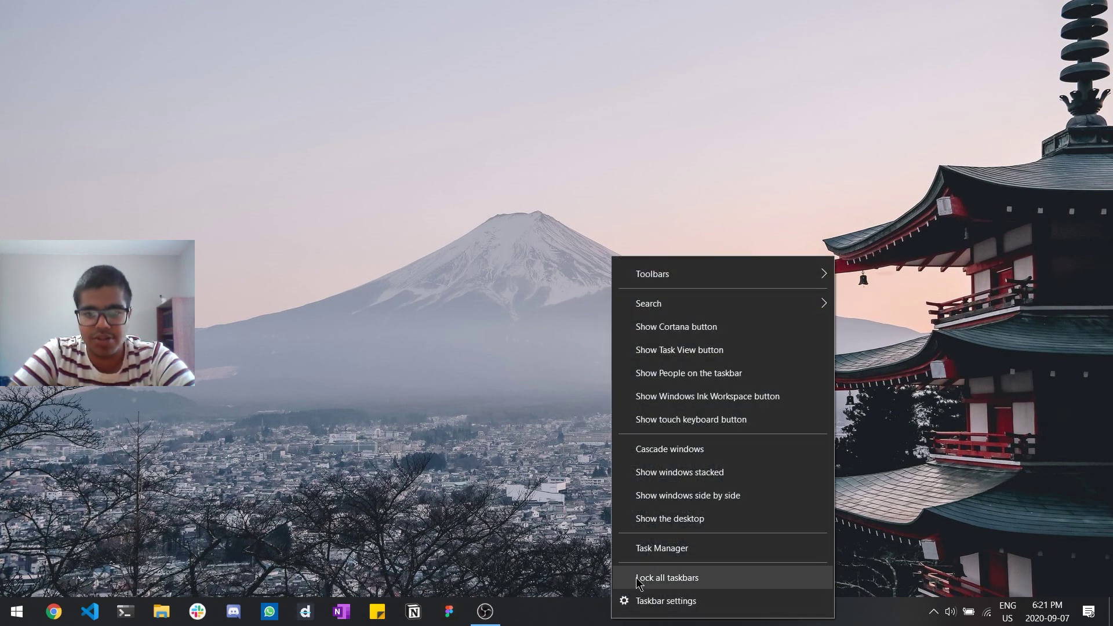
left_click(626, 579)
right_click(625, 608)
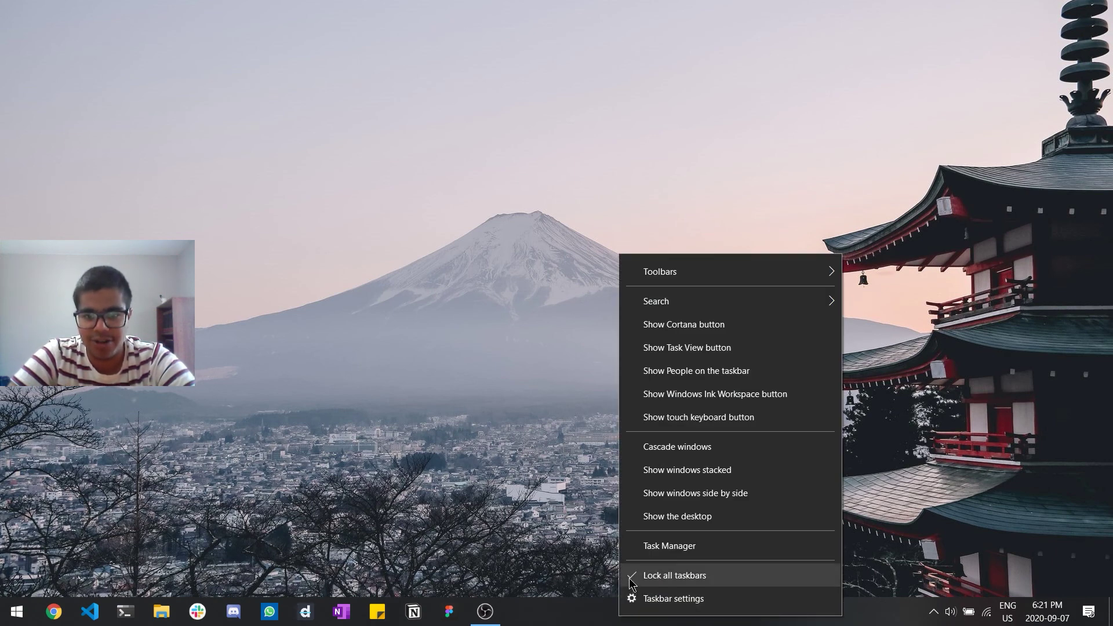
left_click(632, 581)
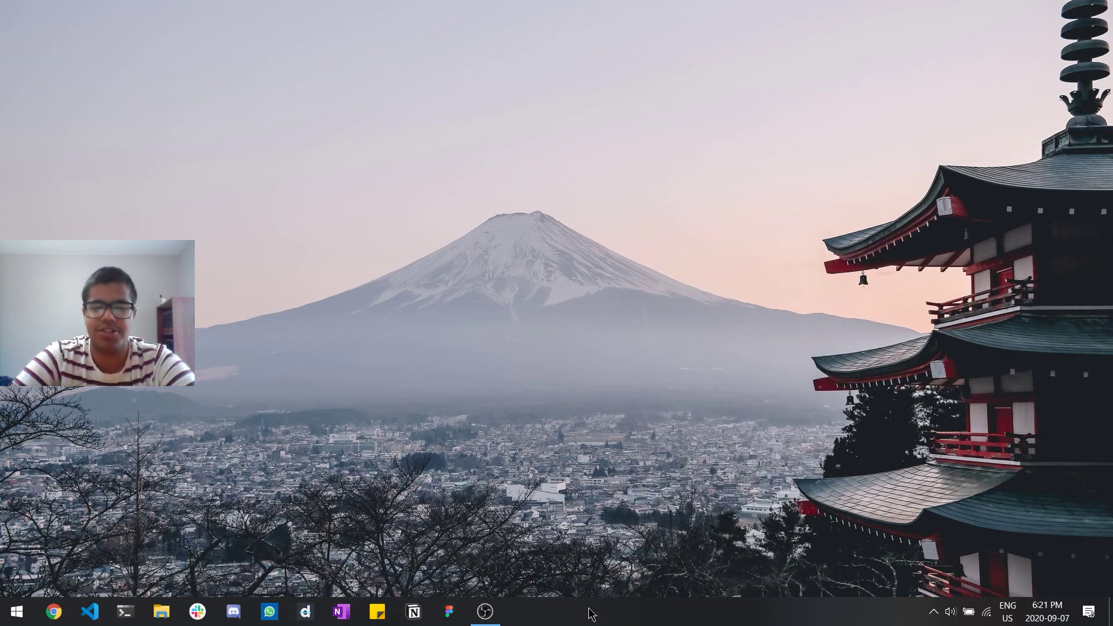
left_click_drag(589, 614, 761, 55)
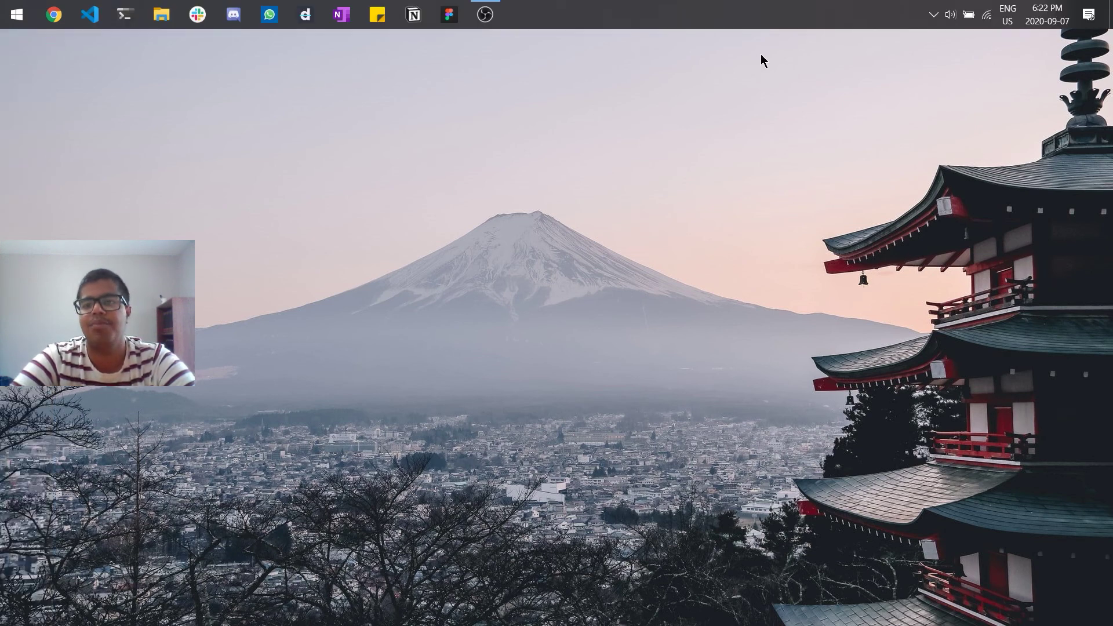
left_click_drag(761, 54, 606, 618)
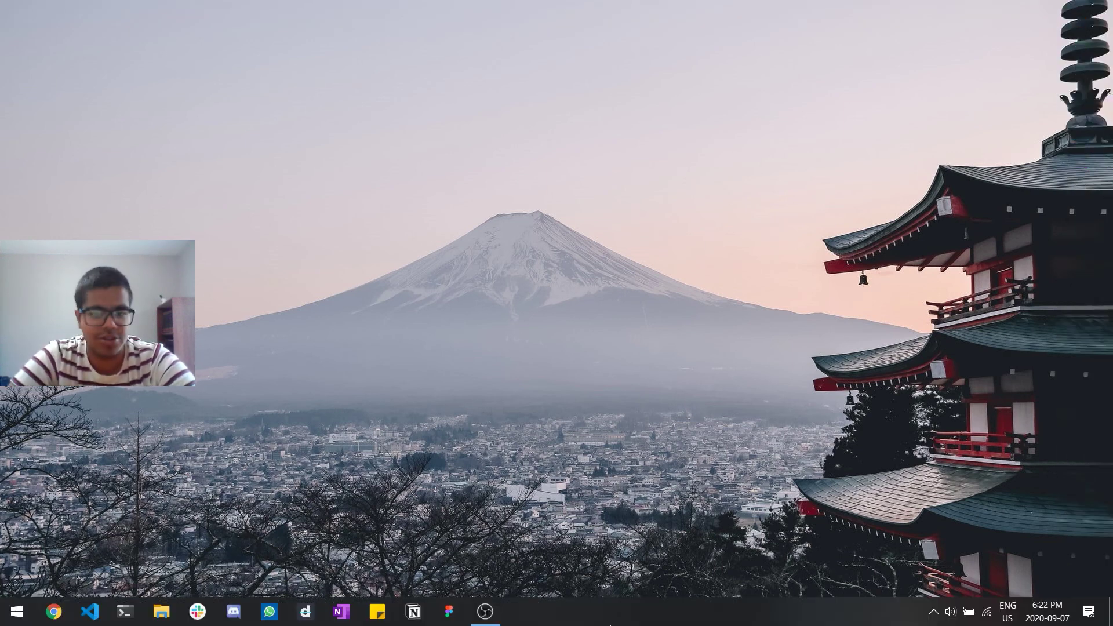
Step: Start a new toolbar from the taskbar's Toolbars menu and browse to Downloads
right_click(604, 618)
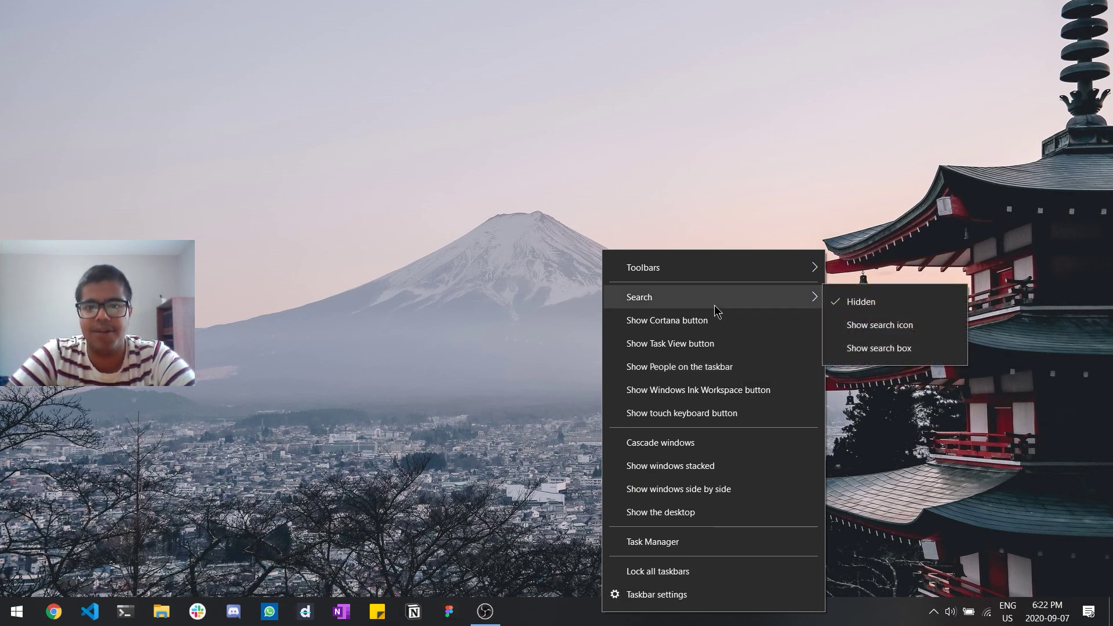
mouse_move(718, 270)
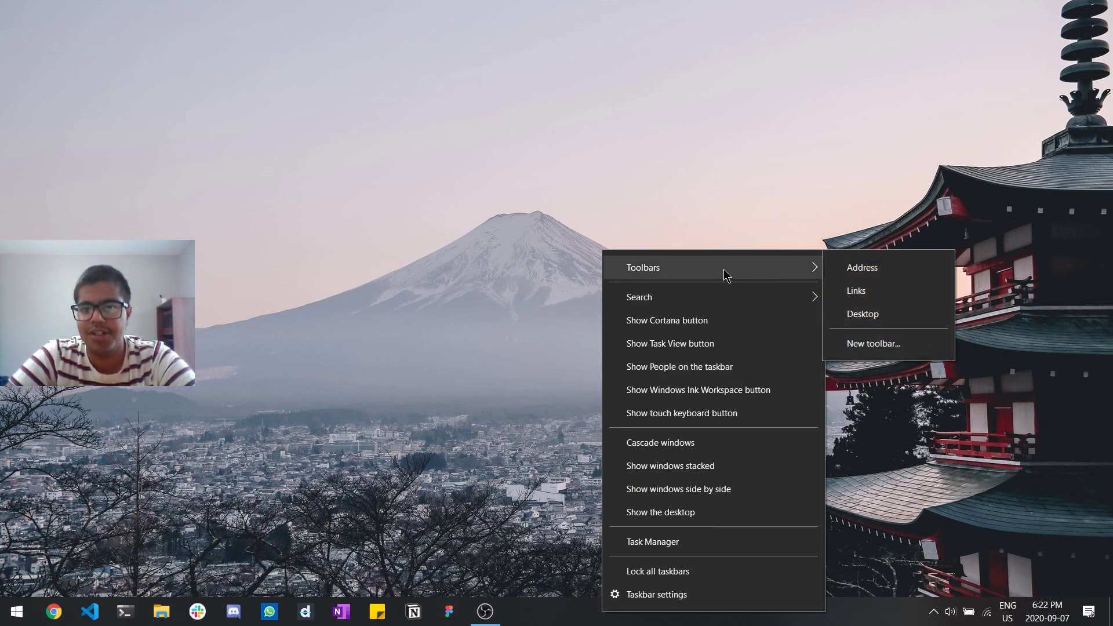
left_click(875, 344)
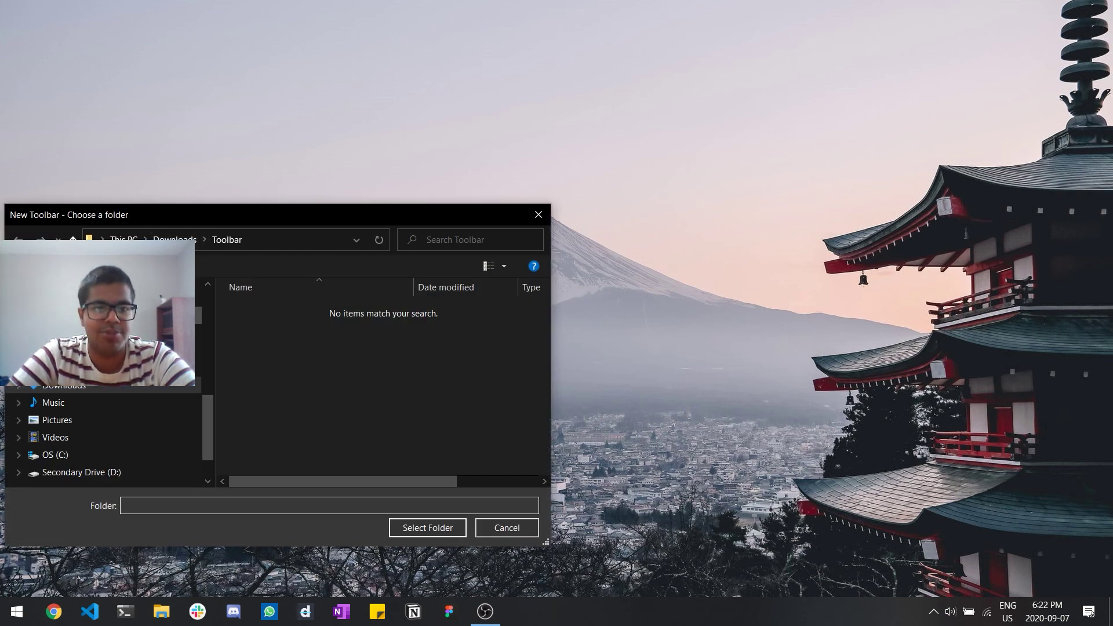
left_click(159, 239)
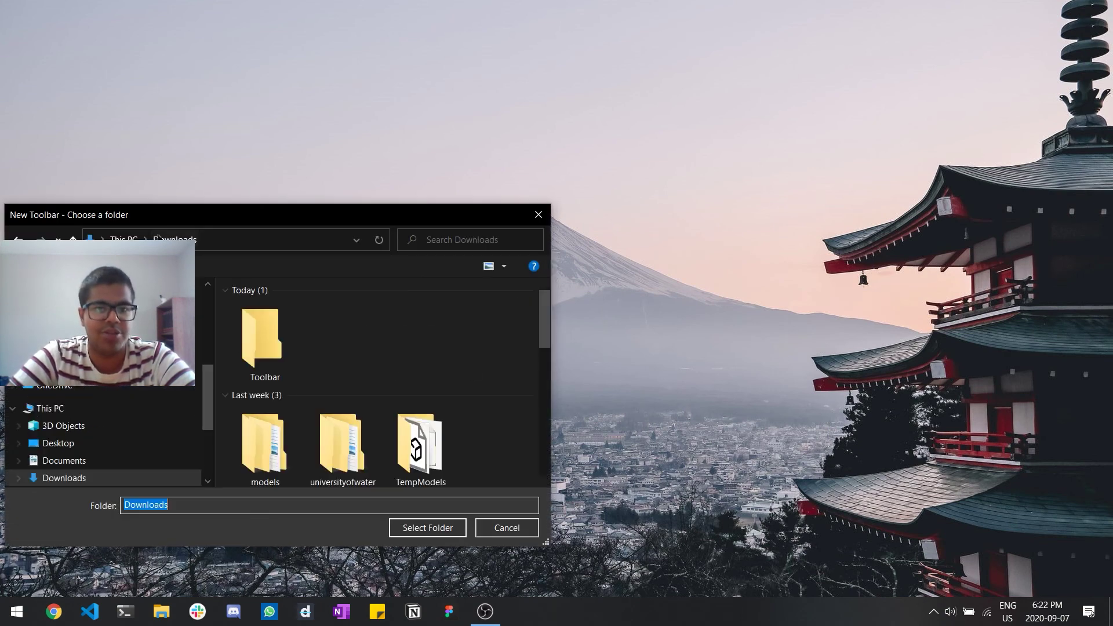
left_click(314, 326)
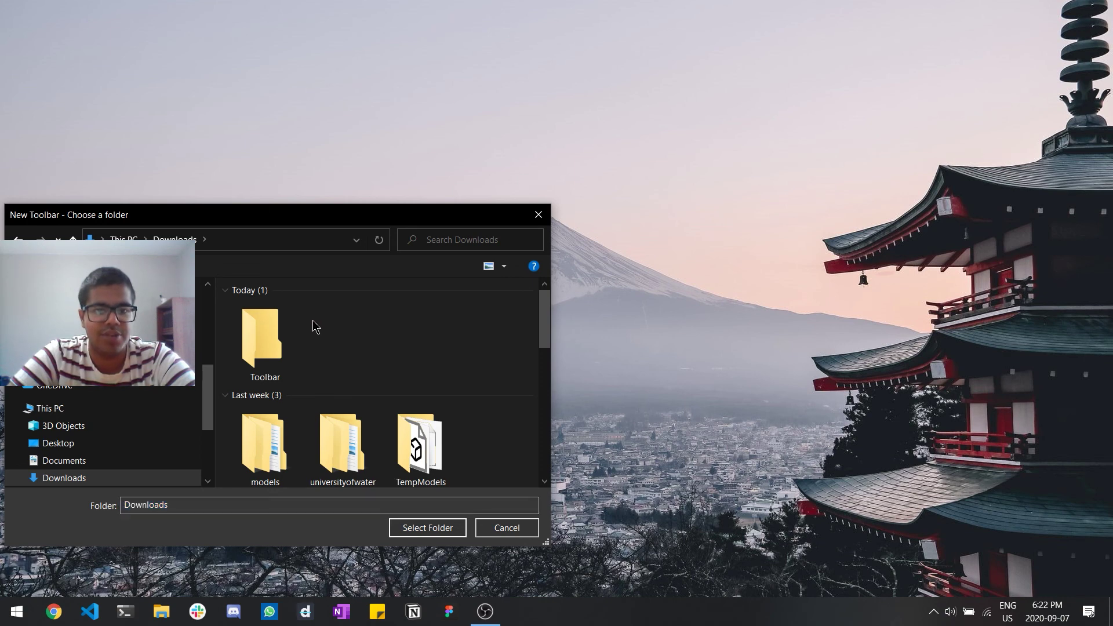
Step: Create a new folder named Toolbar1 in Downloads and open it
right_click(314, 326)
mouse_move(436, 541)
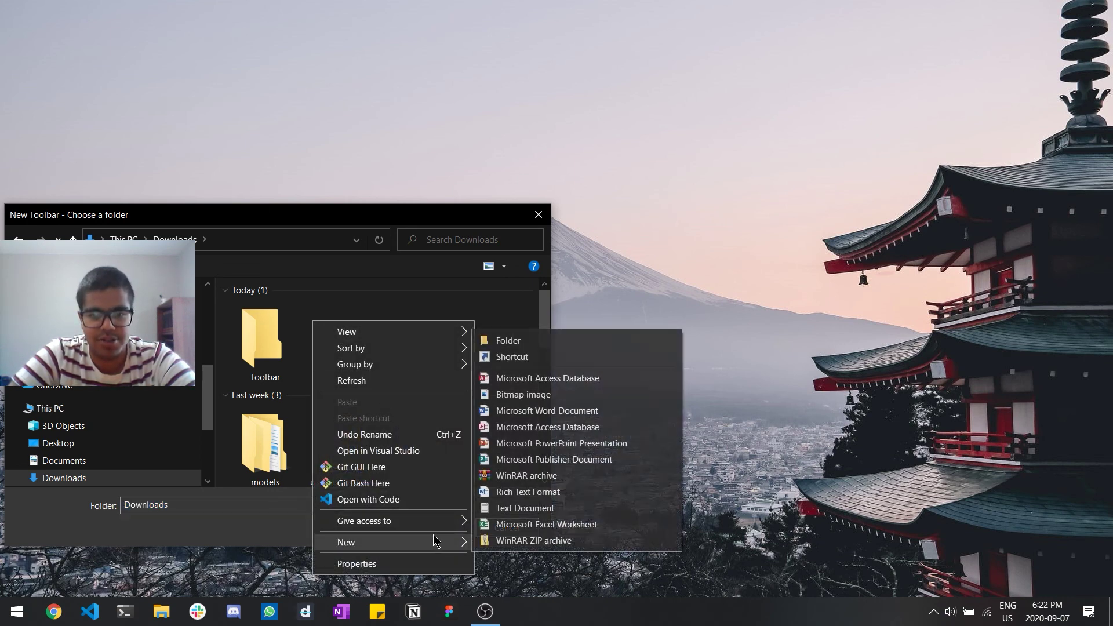
left_click(508, 341)
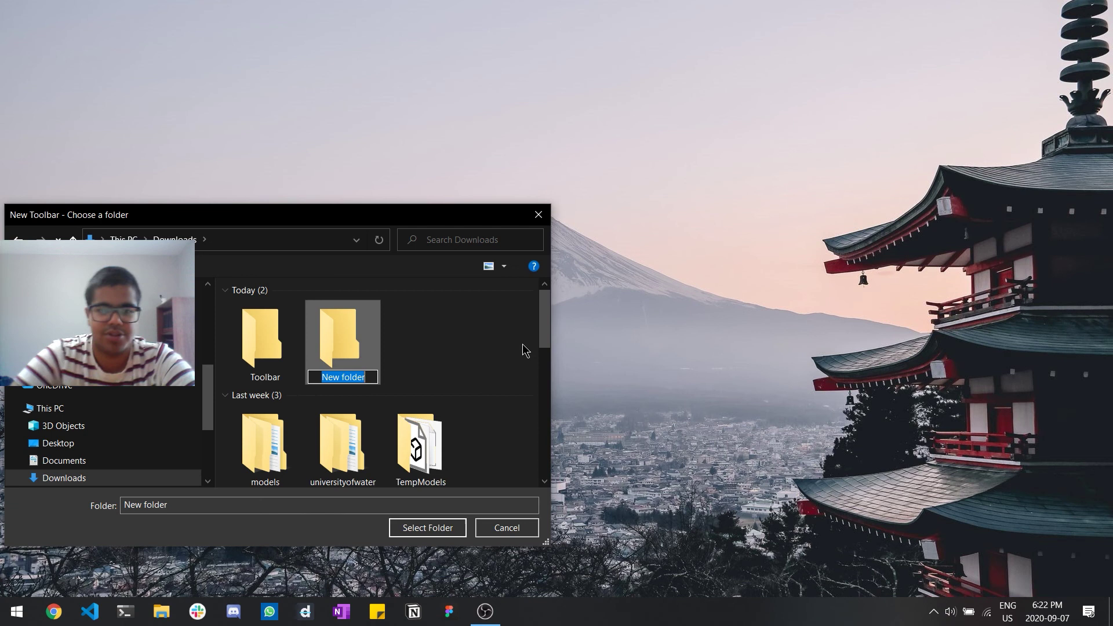
type("Toolb")
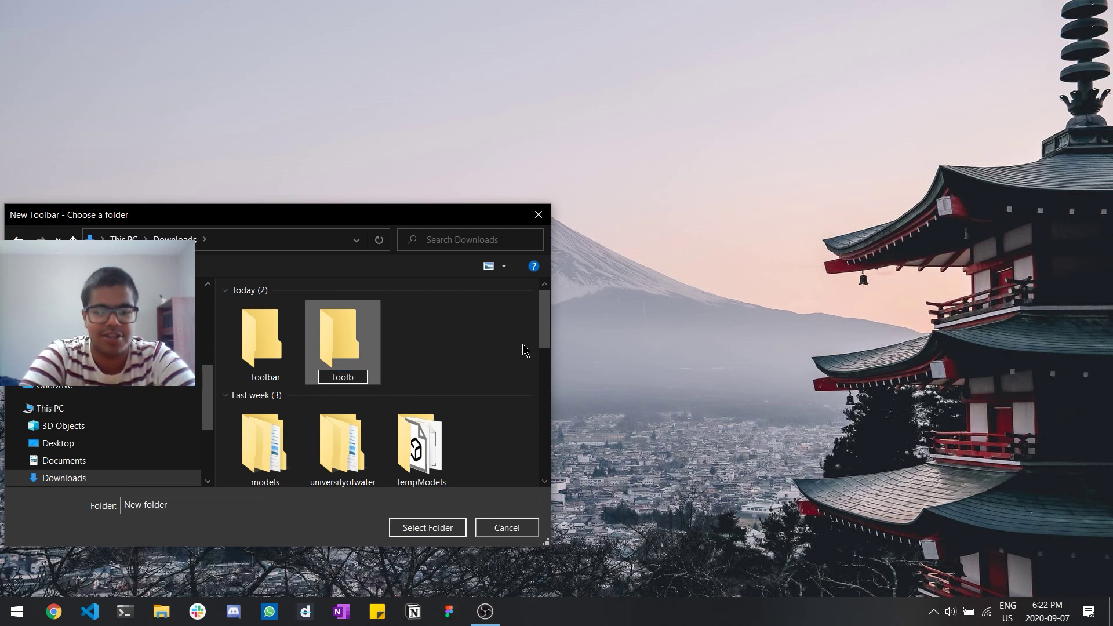
type("ar1")
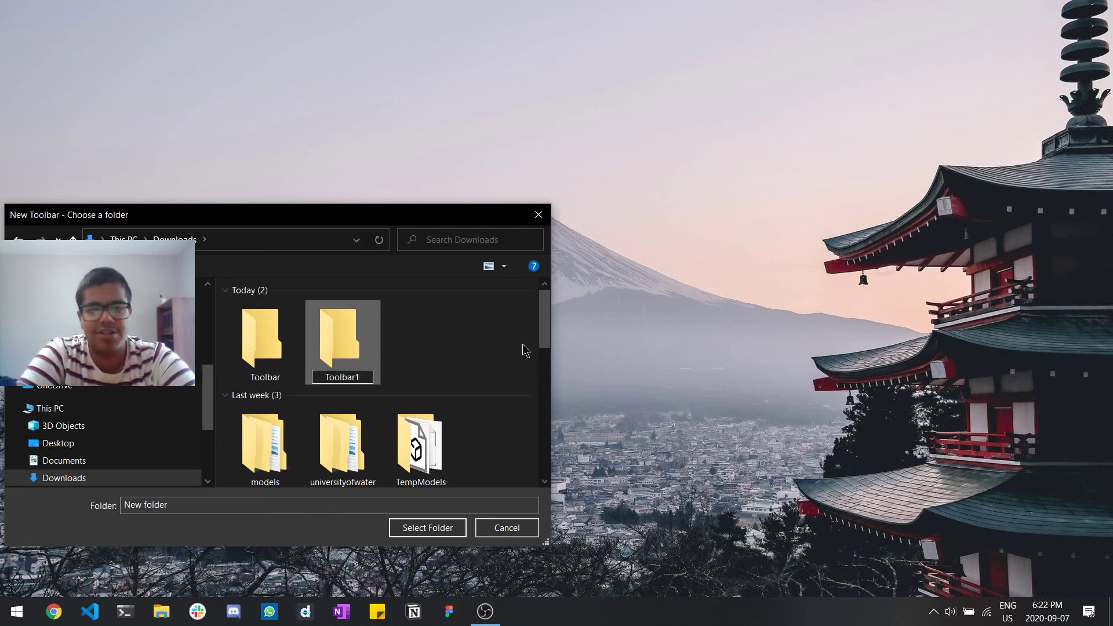
key("Return")
double_click(374, 355)
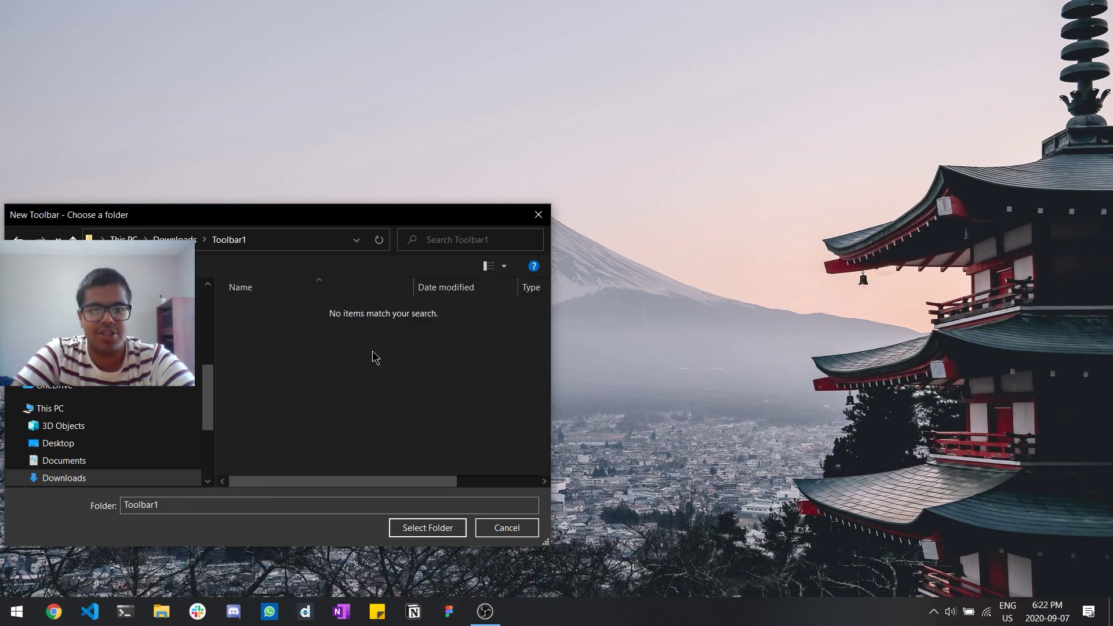
Step: Add Toolbar1 to the taskbar, try moving it left, then return it beside the system tray
left_click(445, 526)
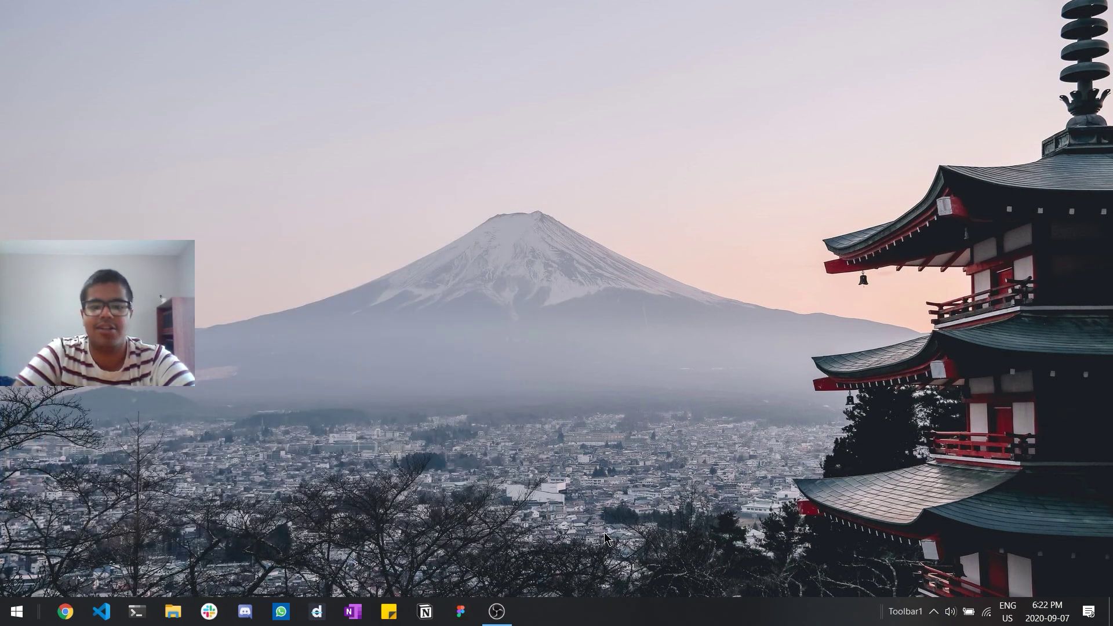
left_click_drag(884, 612, 664, 607)
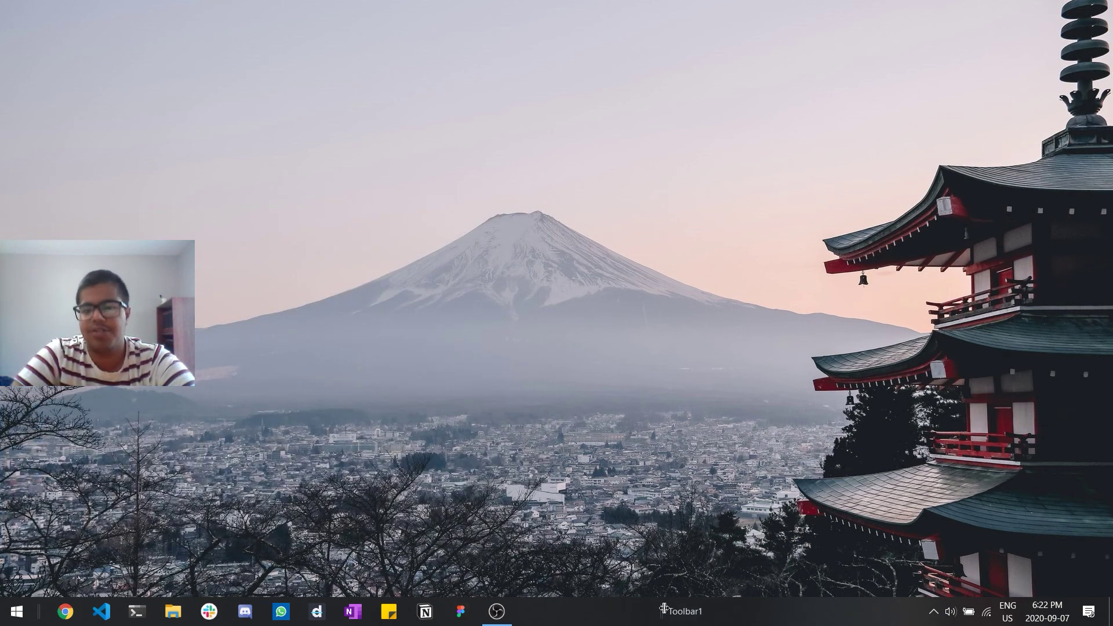
right_click(645, 616)
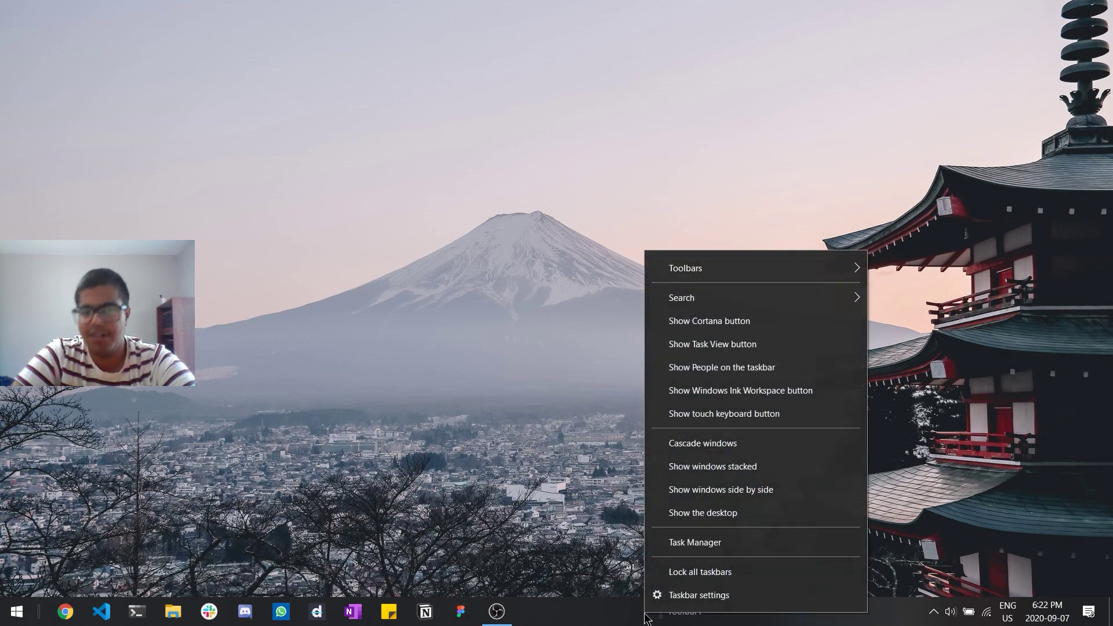
left_click(645, 616)
left_click_drag(664, 610, 903, 611)
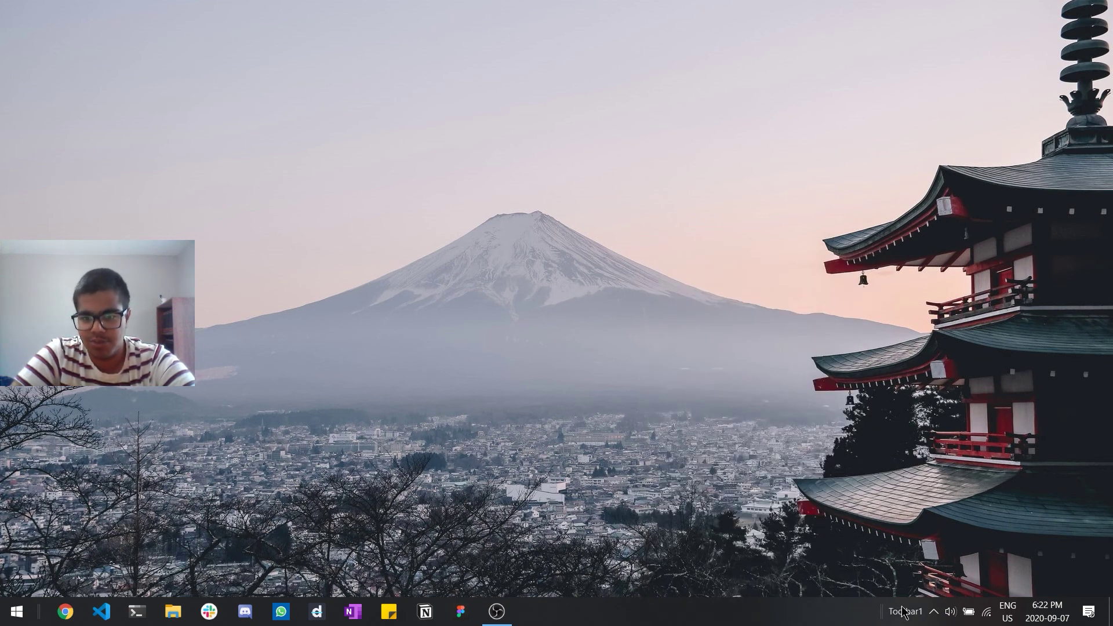
Step: Drag Toolbar1 to the far left and widen the icon area so the icons sit centred
right_click(811, 616)
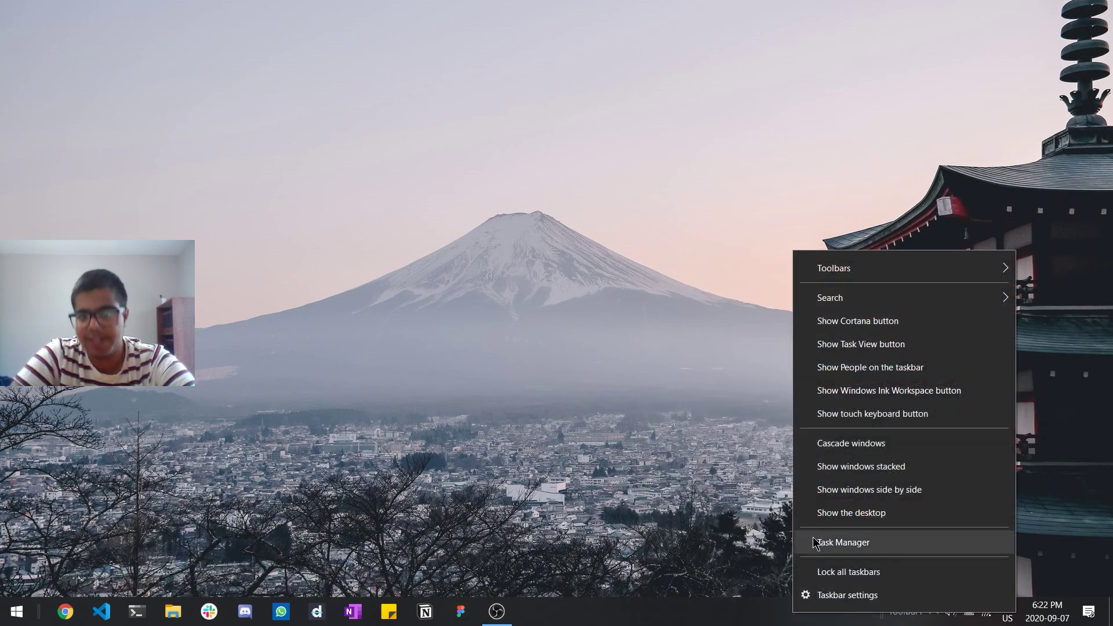
left_click(807, 580)
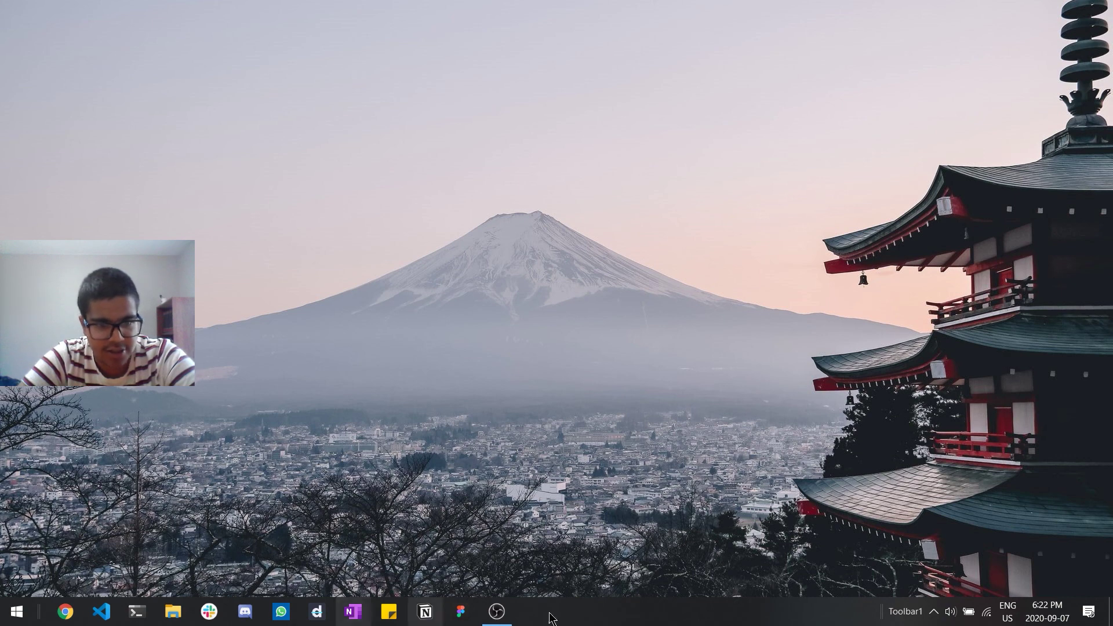
left_click_drag(884, 611, 20, 620)
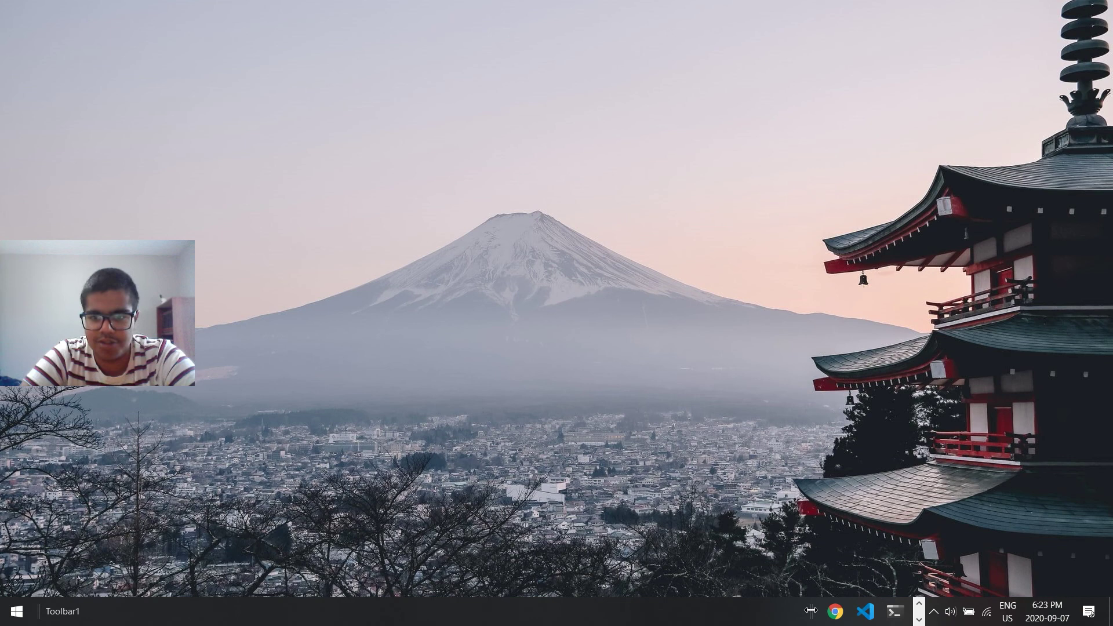
left_click_drag(807, 609, 285, 614)
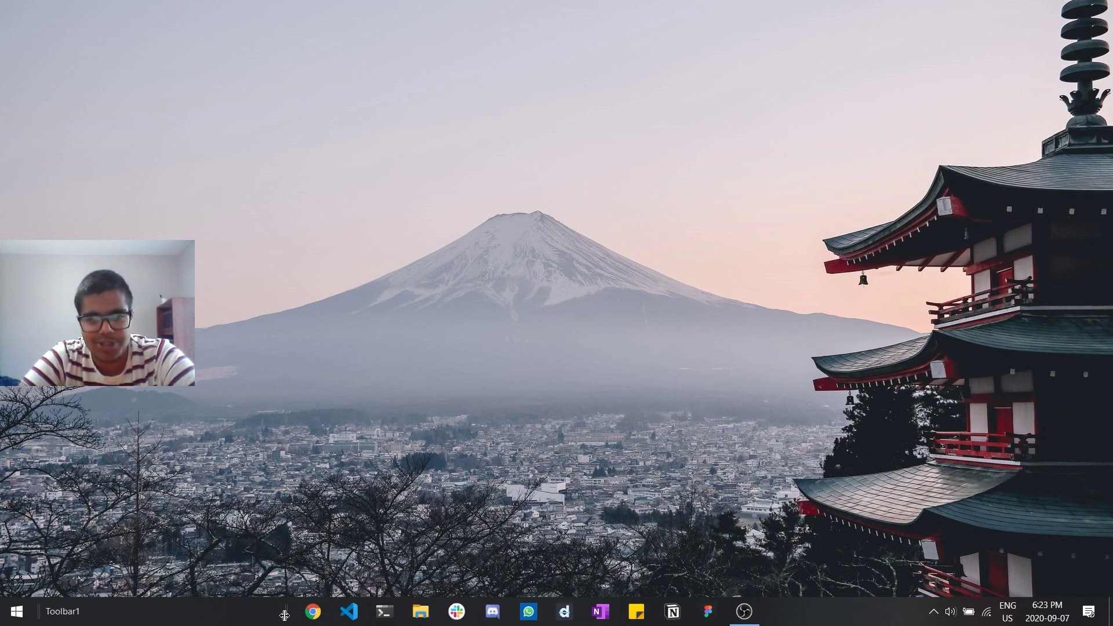
Step: Turn off Show Text and Show title for Toolbar1, then launch Task Manager
right_click(239, 620)
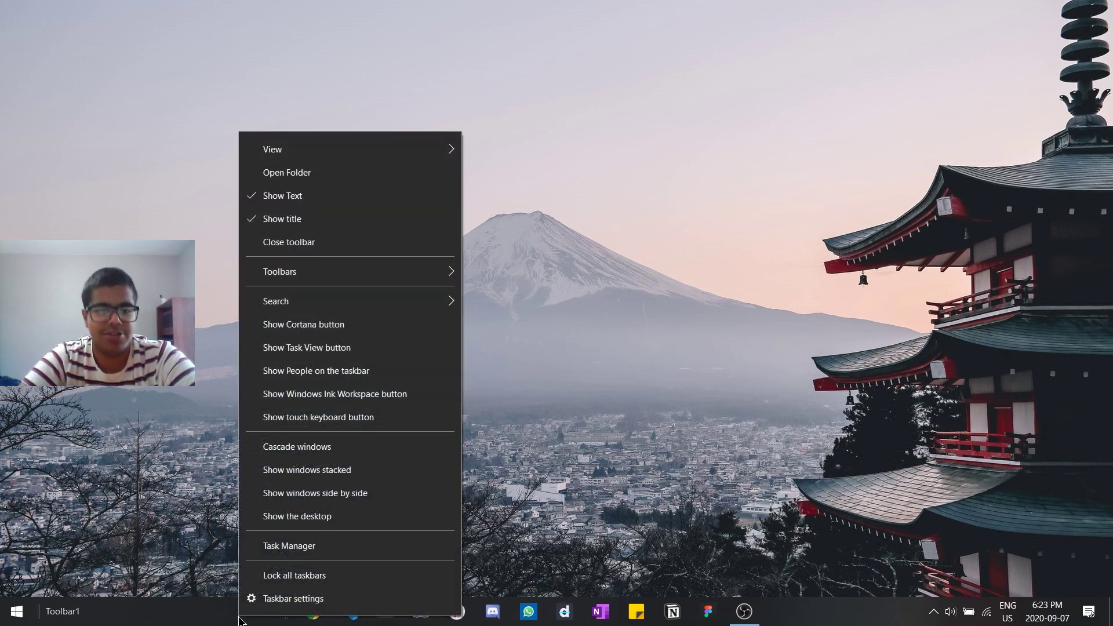
right_click(65, 614)
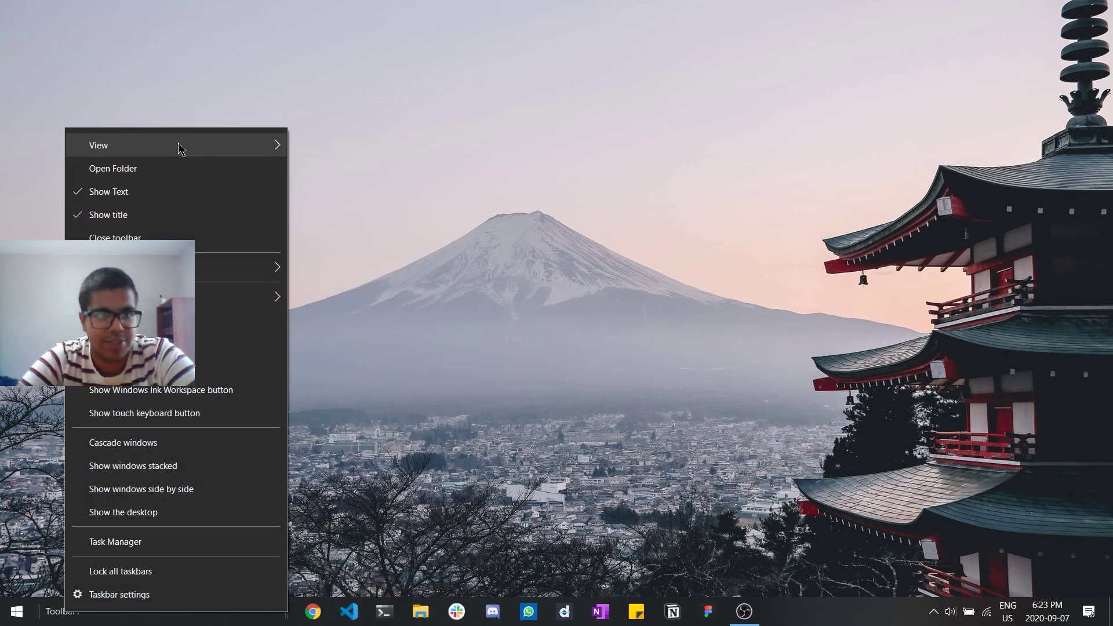
left_click(80, 197)
right_click(63, 605)
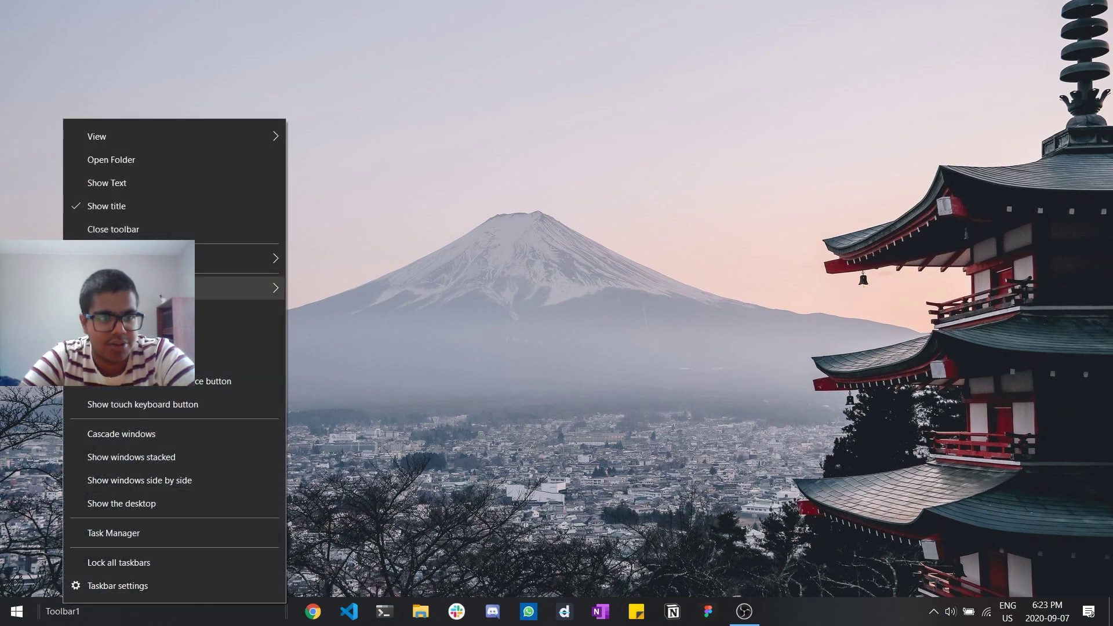
left_click(74, 212)
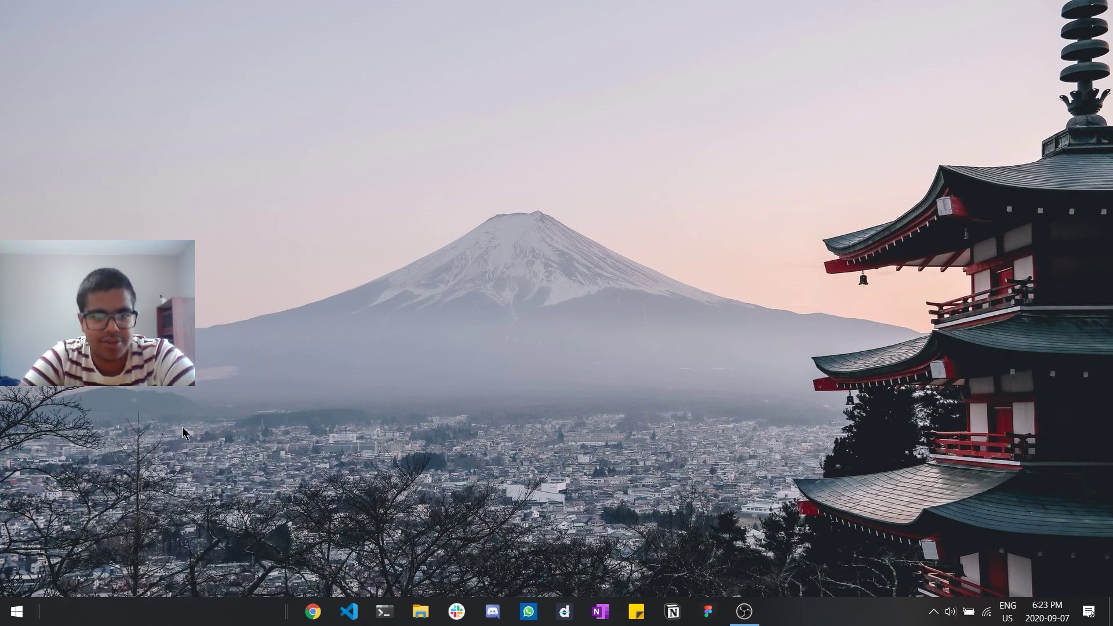
right_click(228, 625)
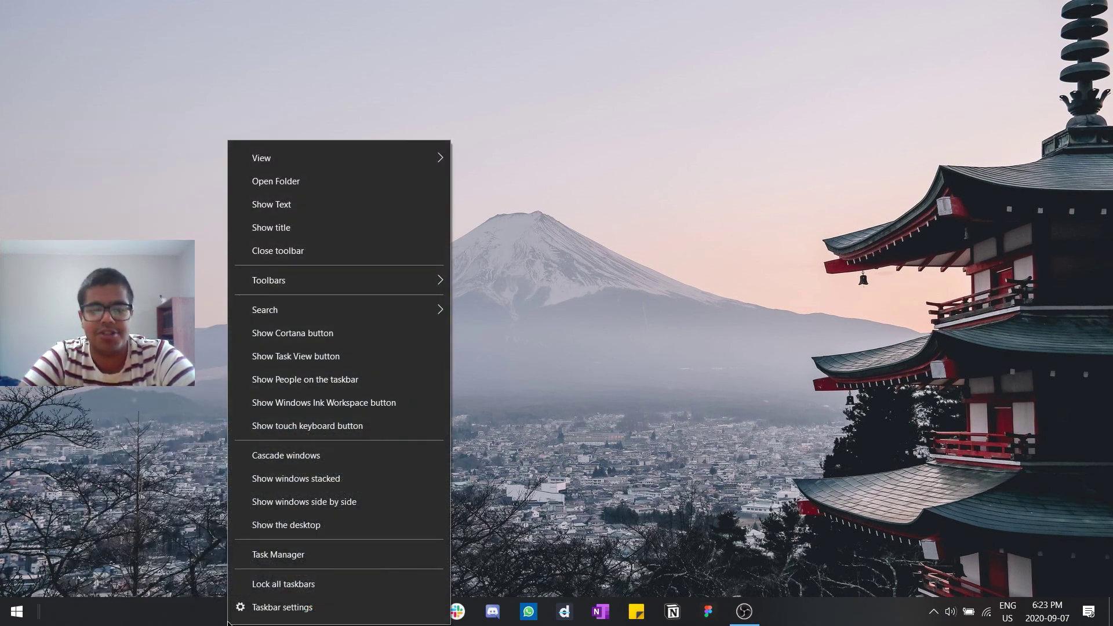
left_click(239, 553)
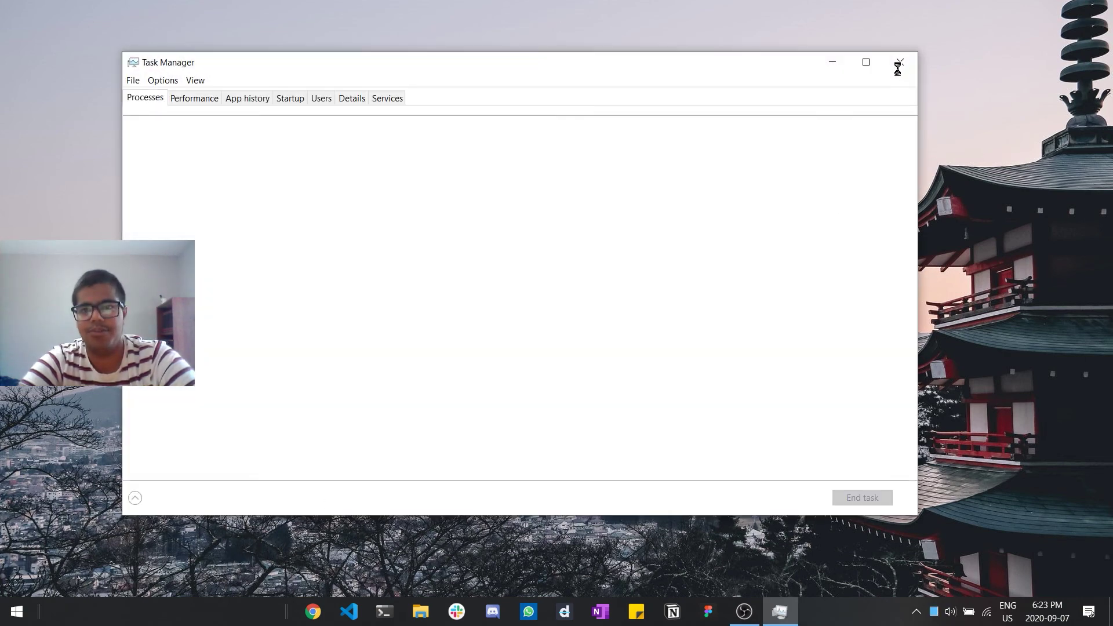
Step: Close Task Manager, toggle the taskbar lock, and nudge the centred icons slightly right
left_click(901, 62)
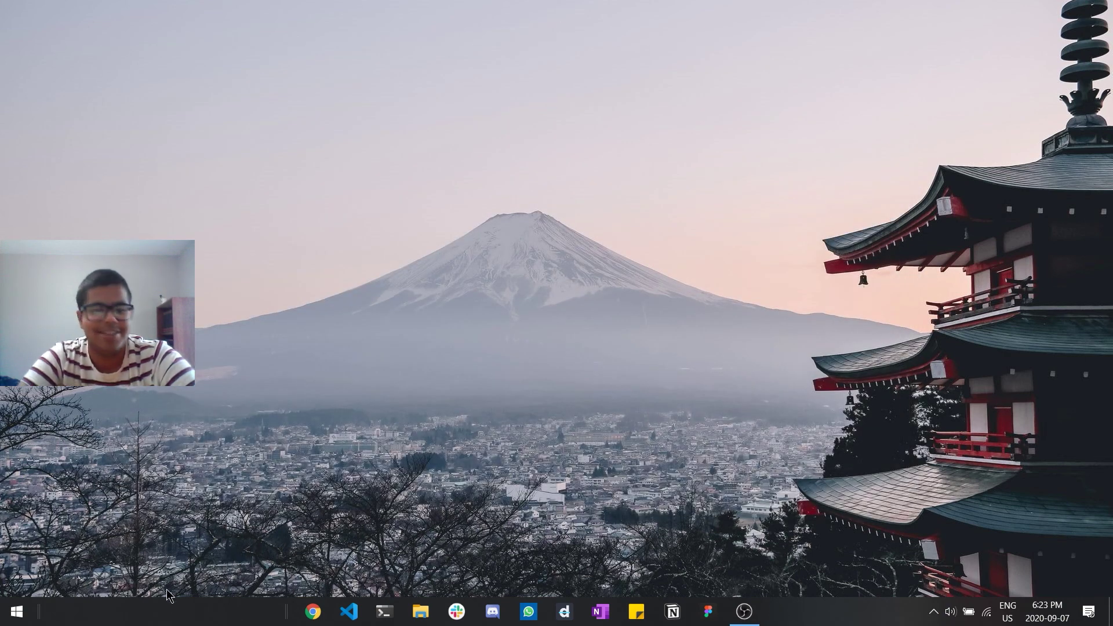
right_click(164, 607)
left_click(179, 562)
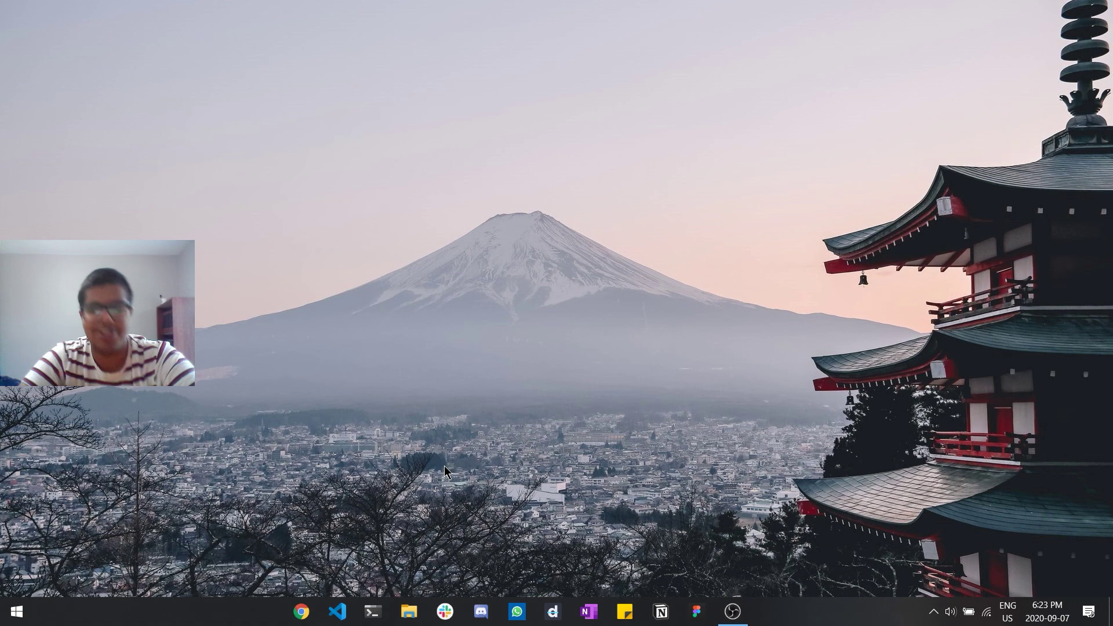
right_click(227, 613)
left_click(234, 570)
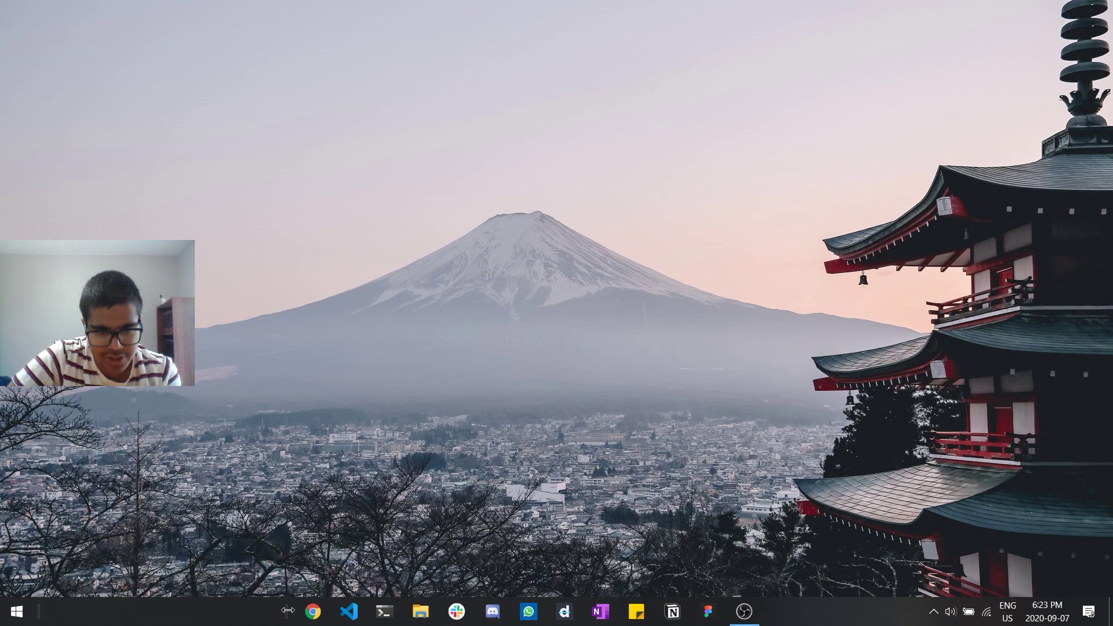
left_click_drag(287, 611, 302, 612)
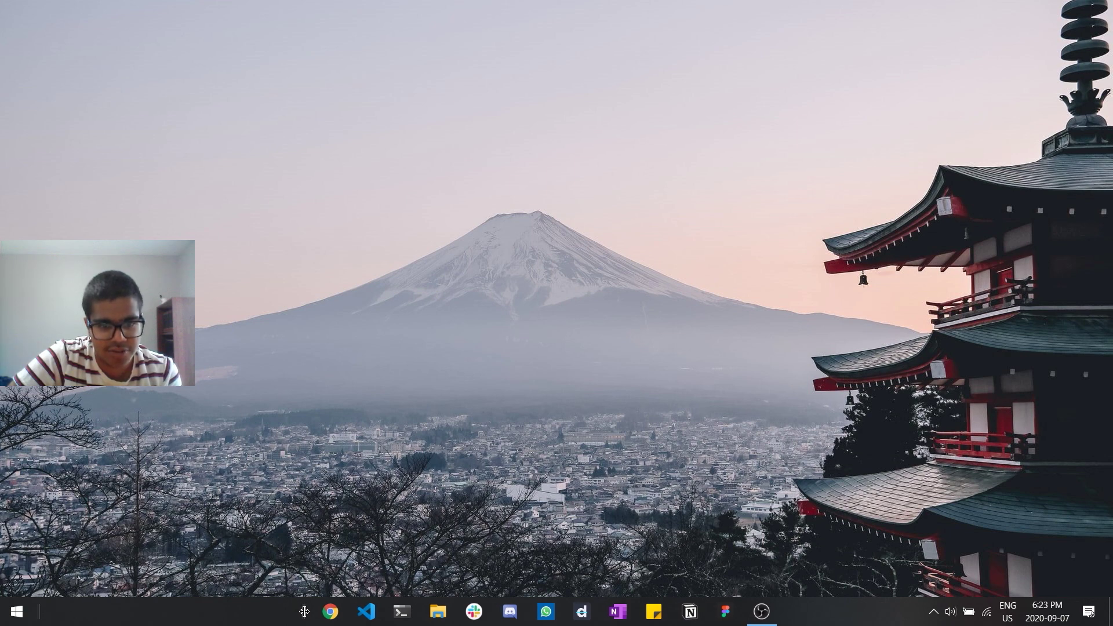
Step: Re-lock and unlock the taskbar, then try making it taller
right_click(242, 616)
left_click(264, 573)
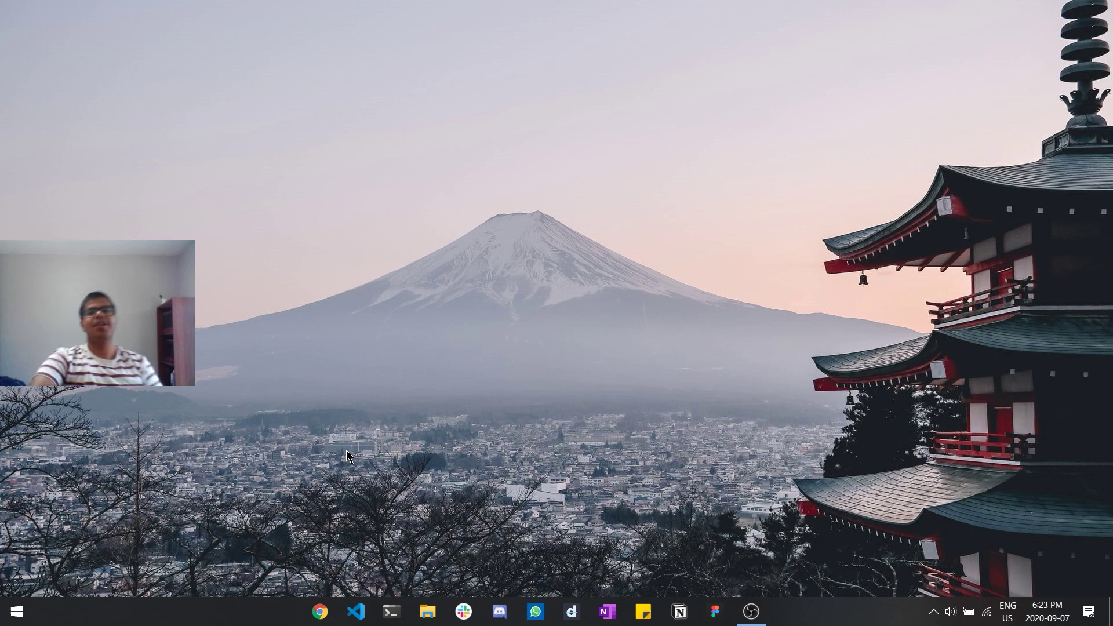
right_click(236, 606)
left_click(258, 562)
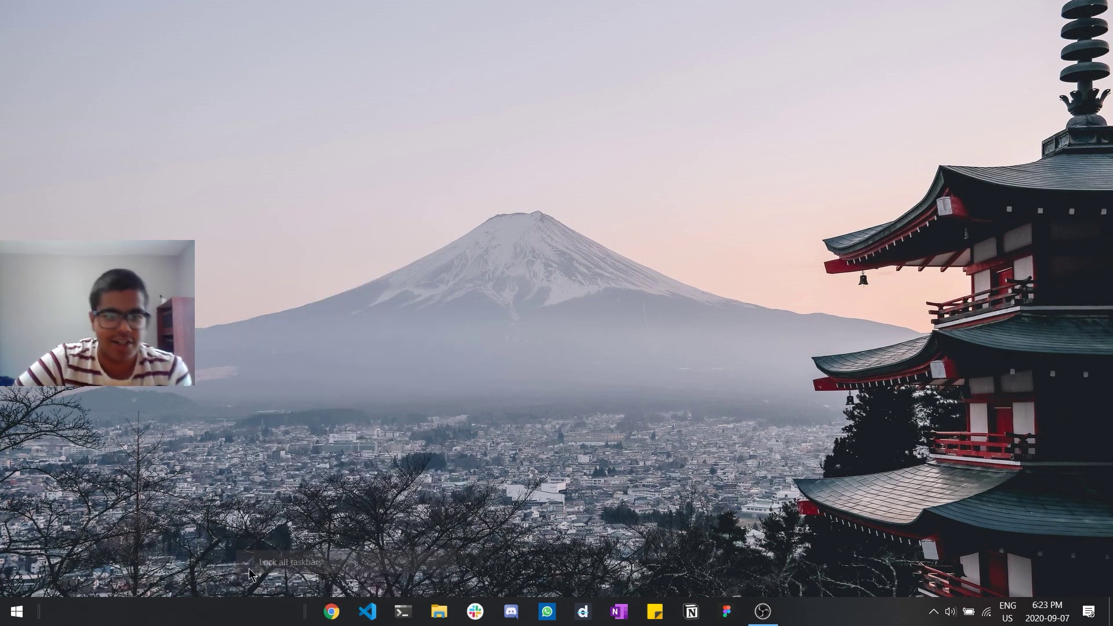
mouse_move(287, 599)
left_mouse_down()
mouse_move(298, 533)
mouse_move(288, 606)
left_mouse_up()
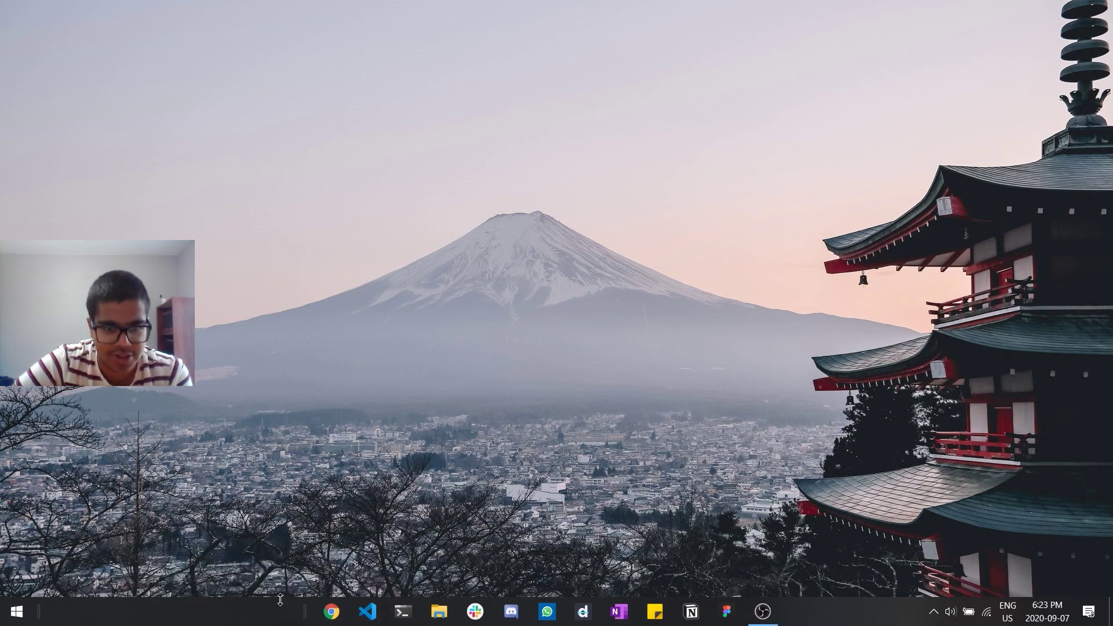
right_click(280, 600)
left_click(247, 611)
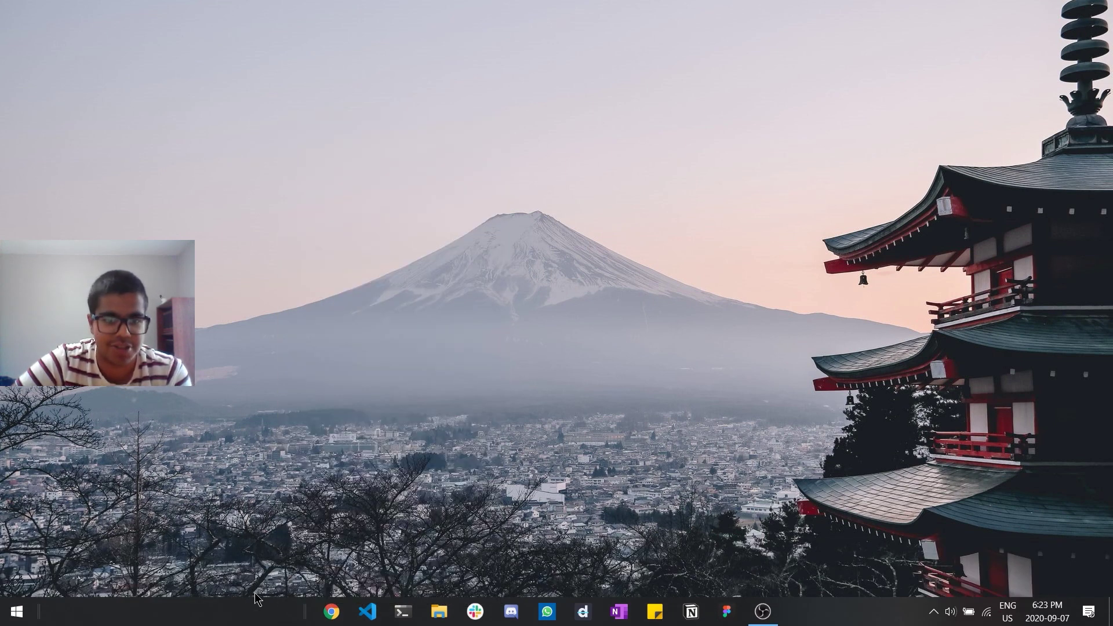
Step: Stretch the taskbar to two rows, lock it, and open the taskbar settings page
left_click_drag(252, 598, 262, 558)
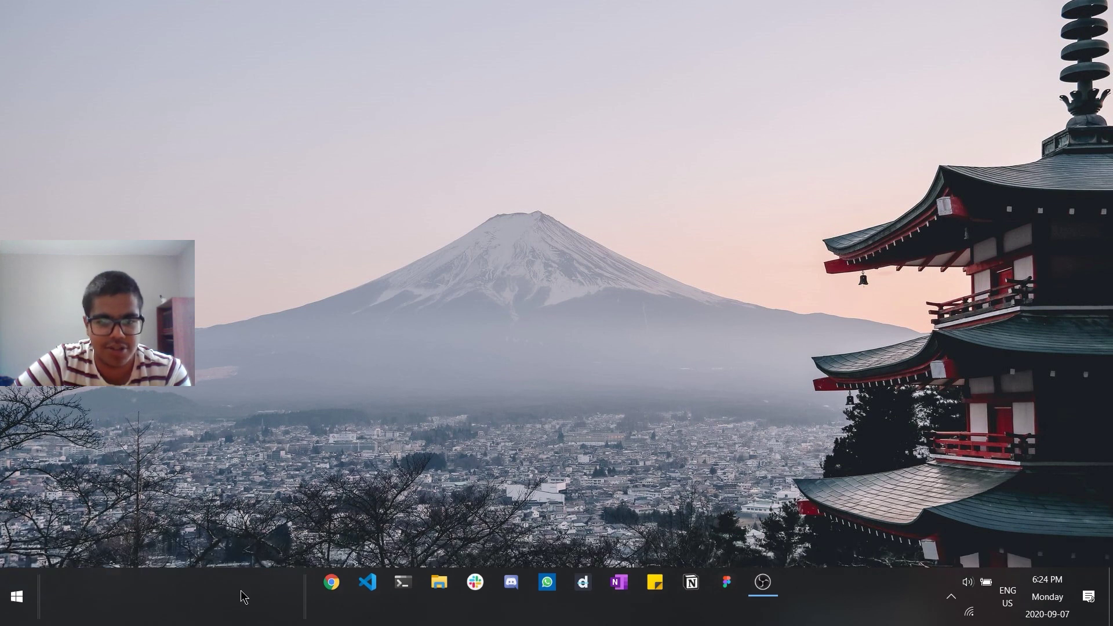
right_click(244, 597)
left_click(256, 558)
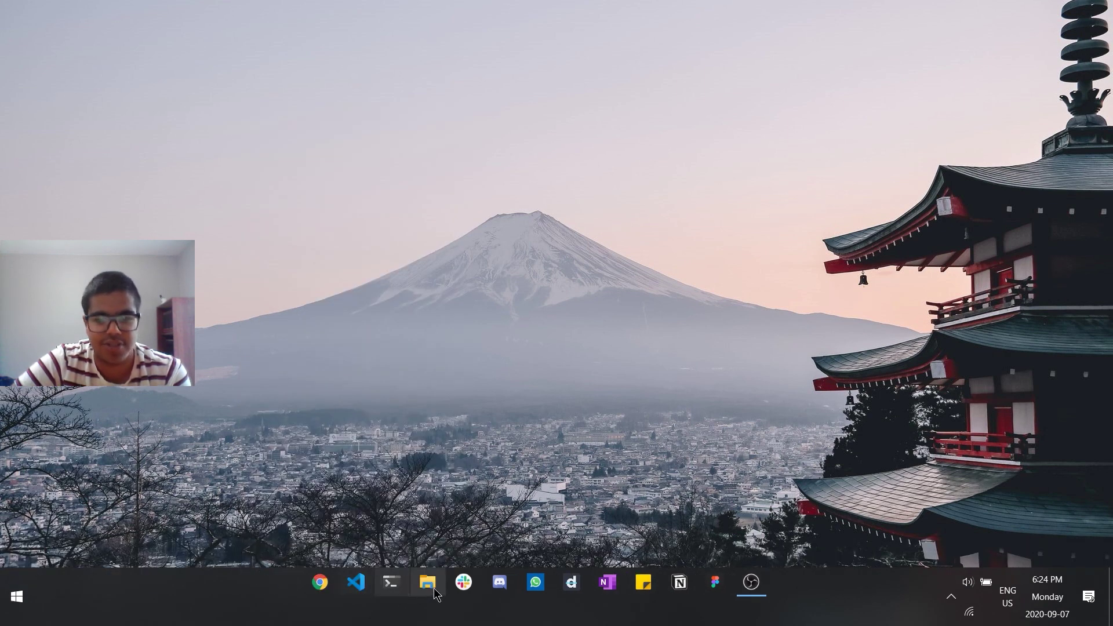
right_click(247, 599)
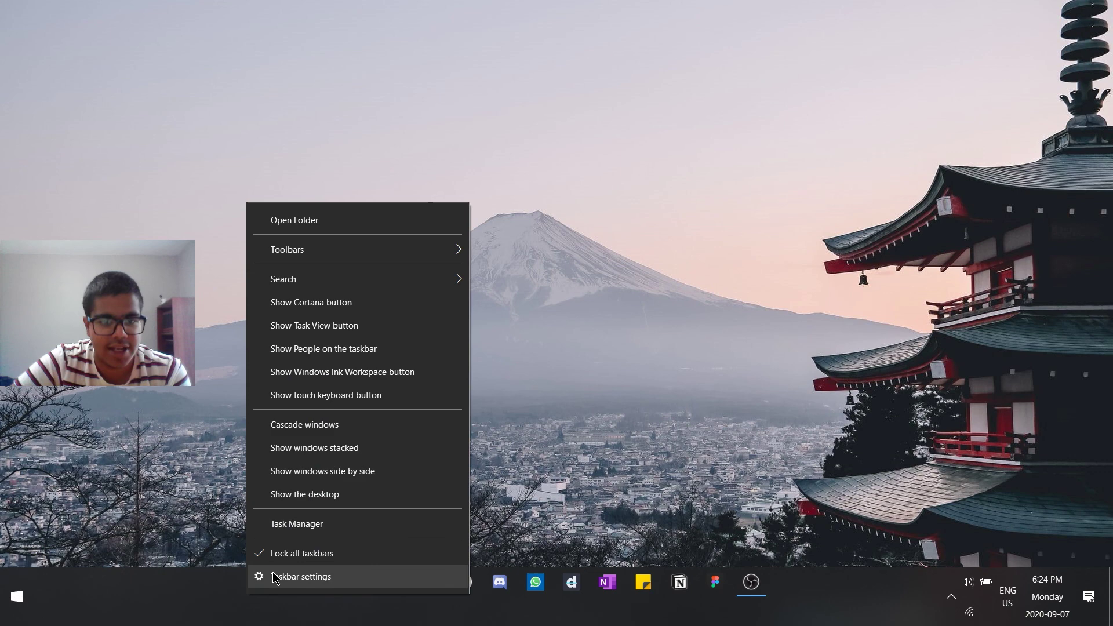
left_click(275, 580)
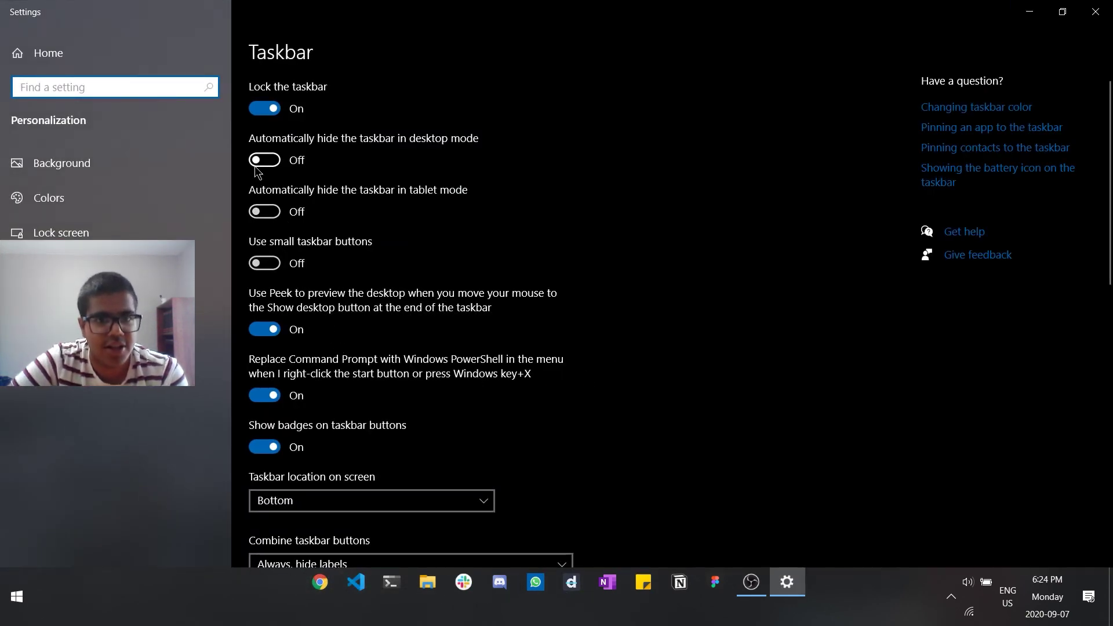
Step: Toggle Use small taskbar buttons on and back off
scroll(273, 206, "down", 4)
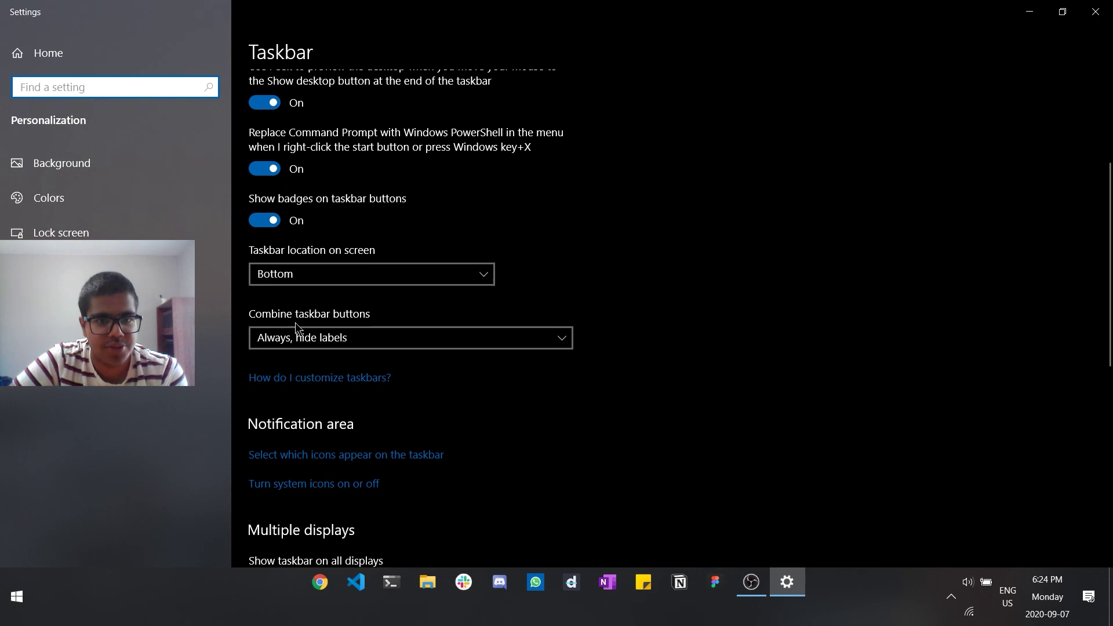
scroll(292, 310, "up", 2)
scroll(294, 308, "up", 2)
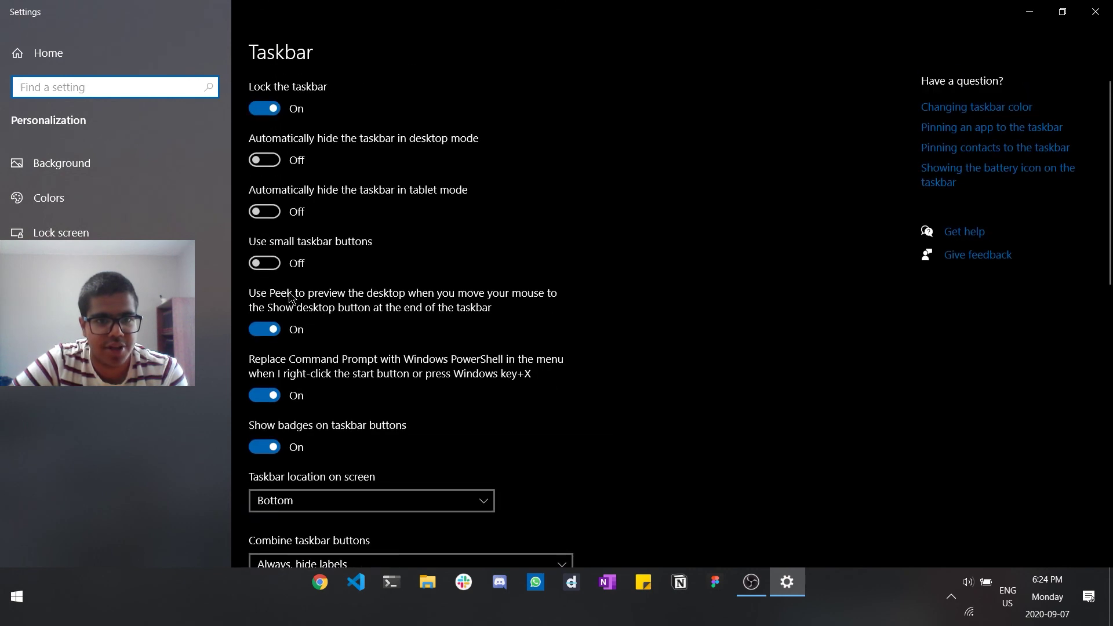
left_click(263, 264)
left_click(264, 264)
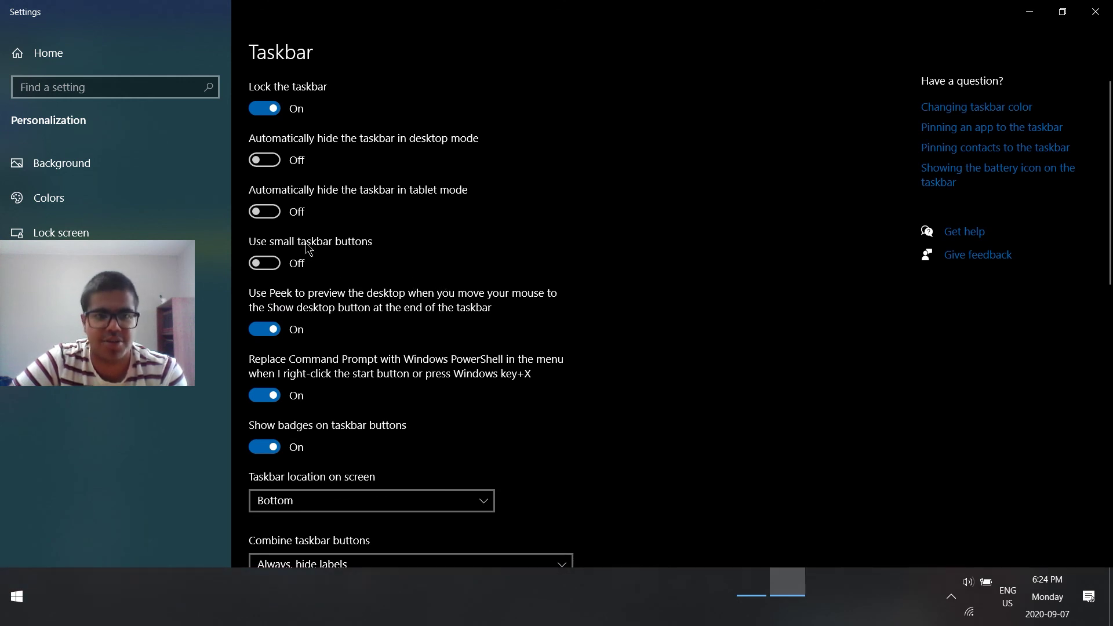
Step: Turn Lock the taskbar off and shrink the taskbar back to a single row
left_click(260, 108)
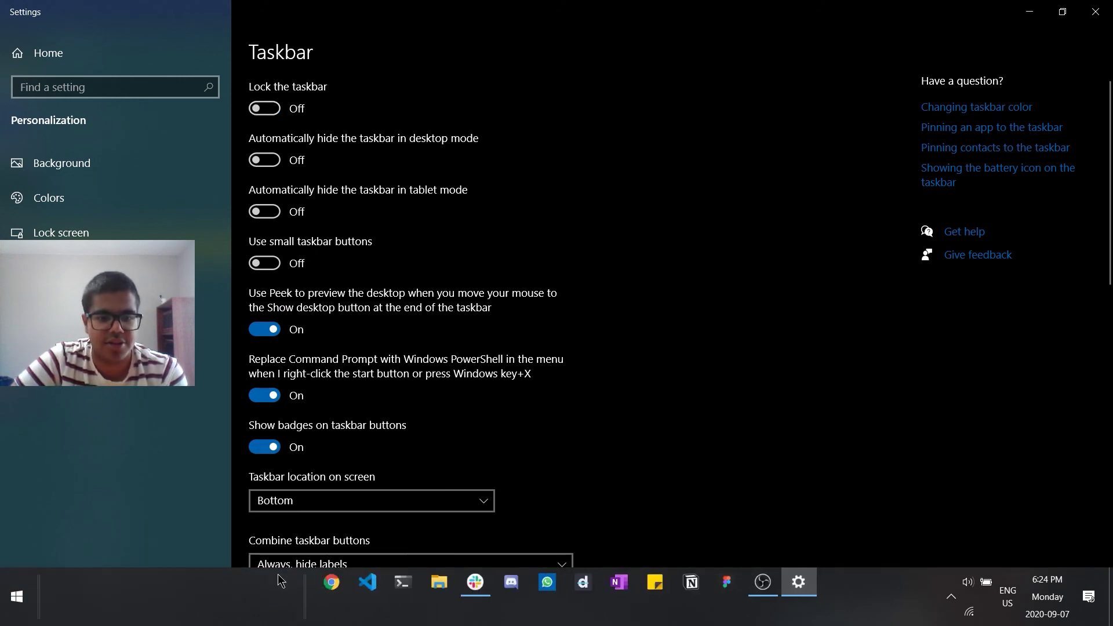
left_click_drag(284, 569, 290, 599)
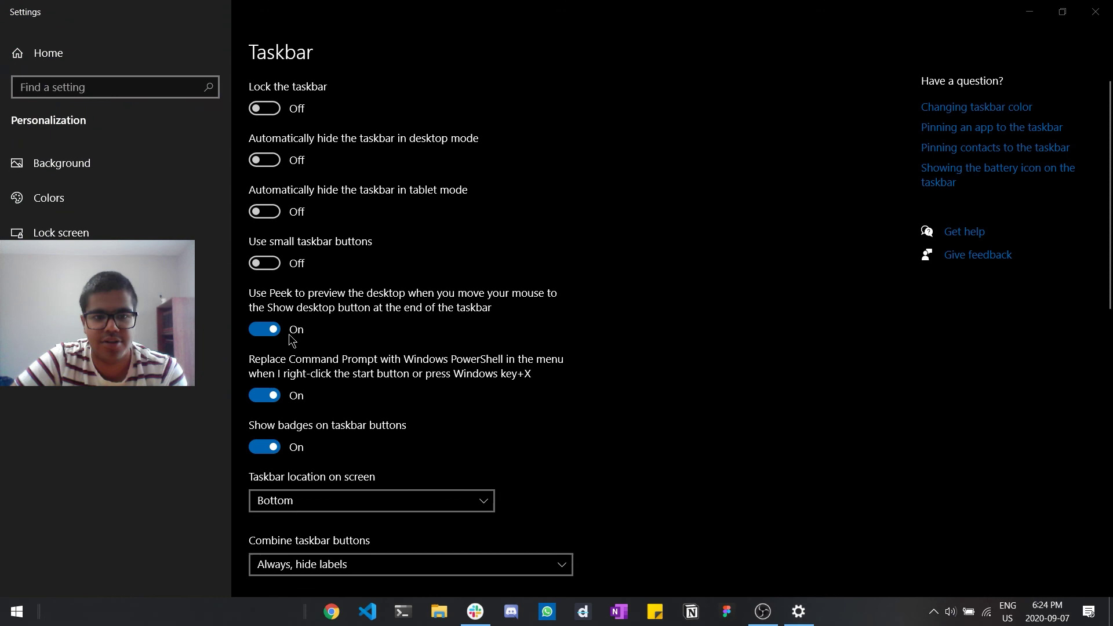
left_click(264, 264)
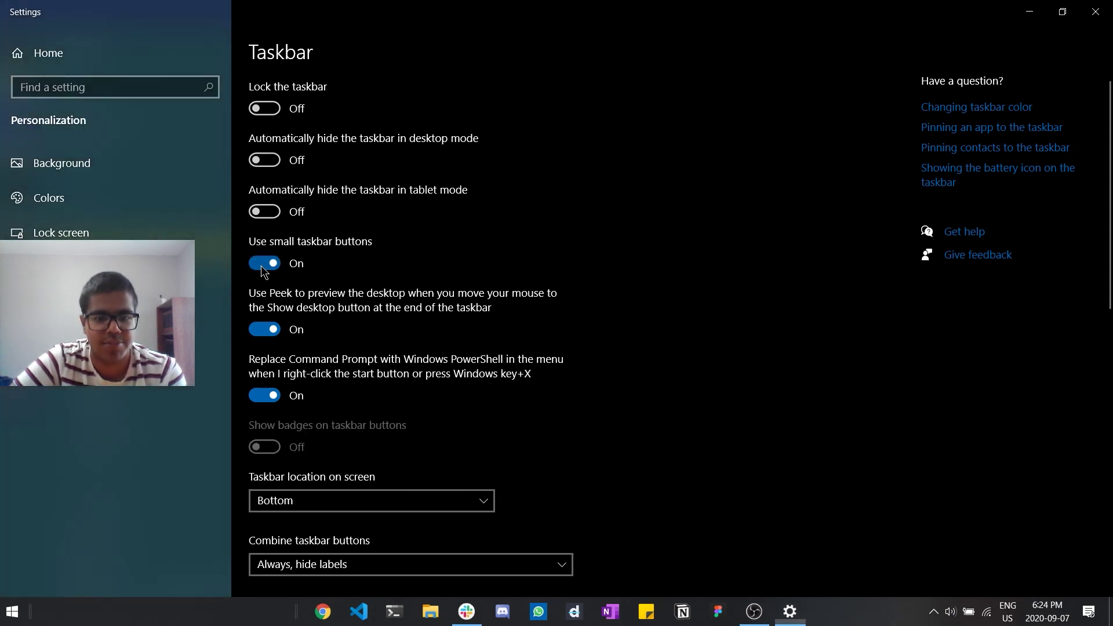
left_click(265, 264)
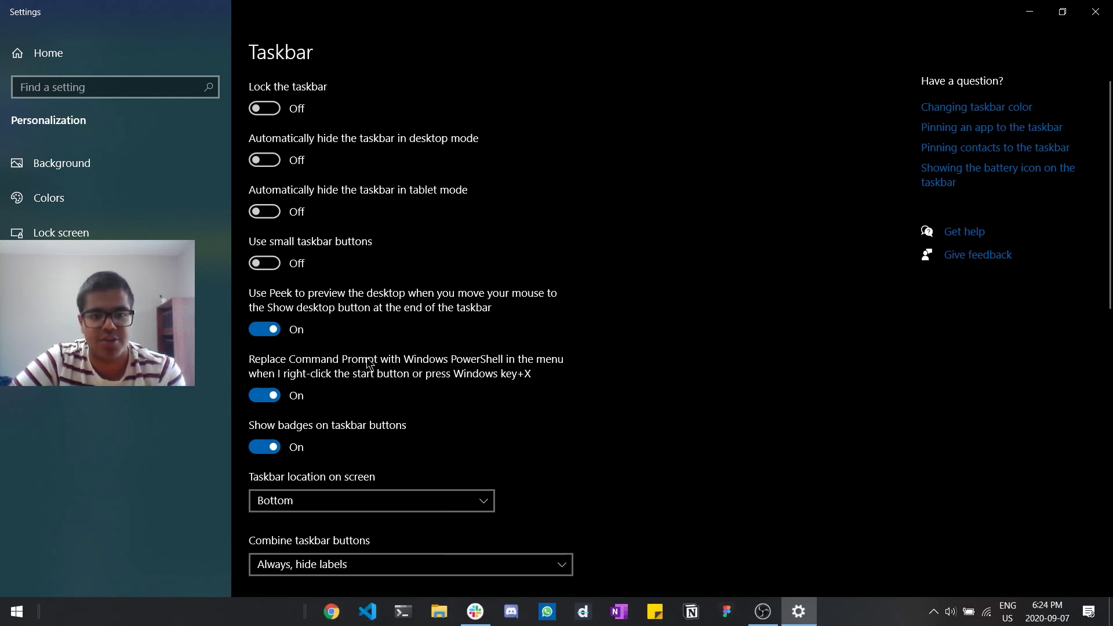
Step: Keep Combine taskbar buttons on 'Always, hide labels', then switch to Chrome
scroll(444, 374, "down", 10)
scroll(445, 374, "up", 7)
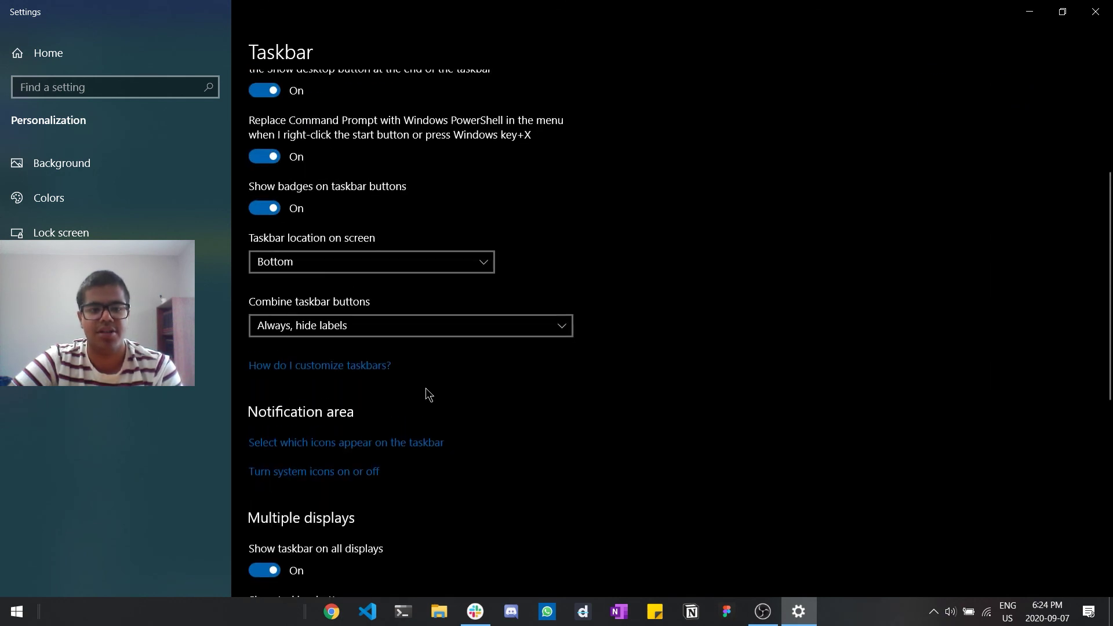
left_click(356, 325)
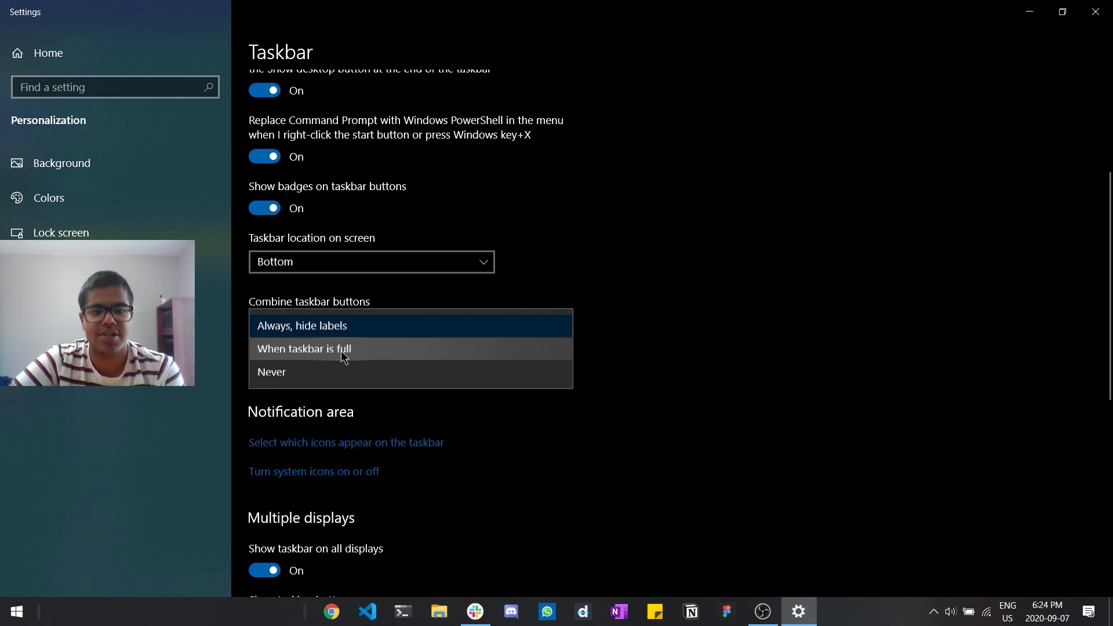
left_click(560, 302)
left_click(332, 615)
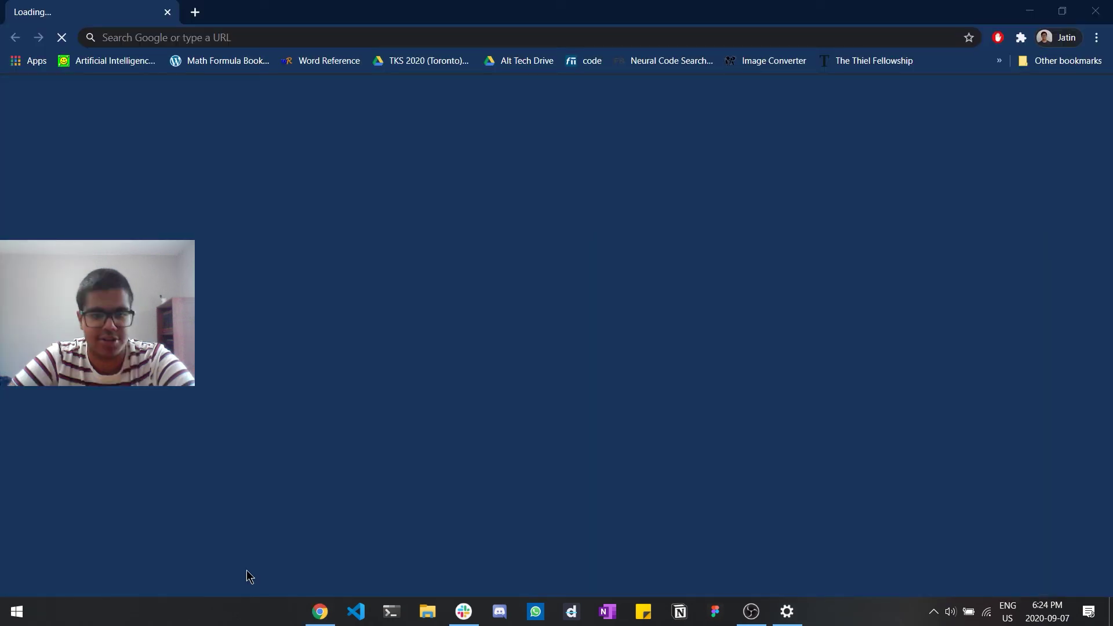
Step: Search 'wiki' in a new Chrome tab and pull that tab into its own window
left_click(237, 38)
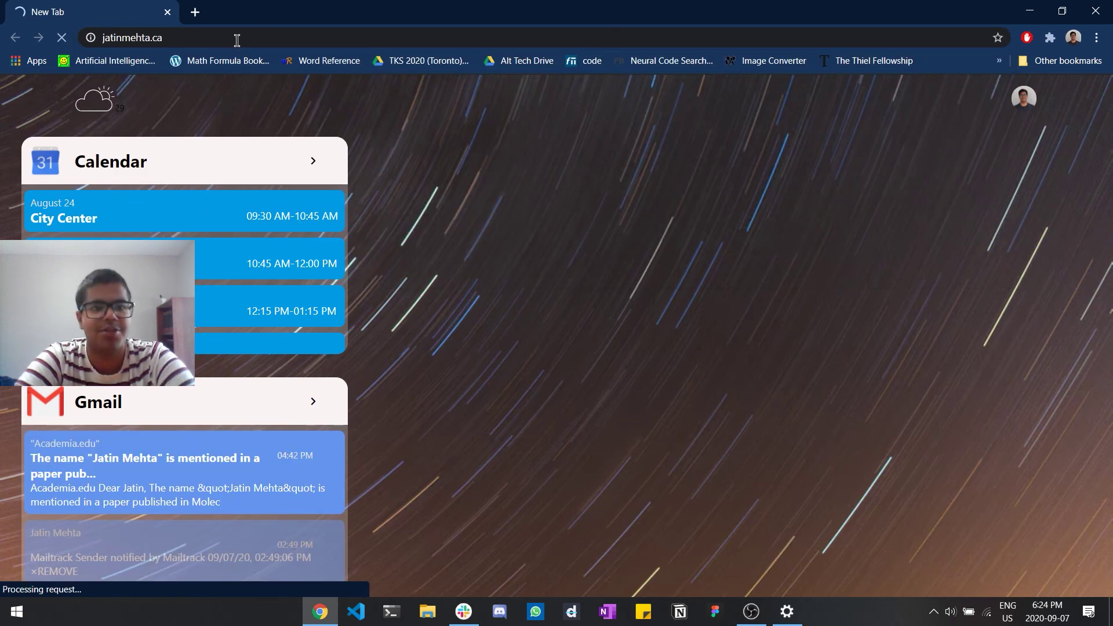
left_click(196, 20)
type("wiki")
key("Return")
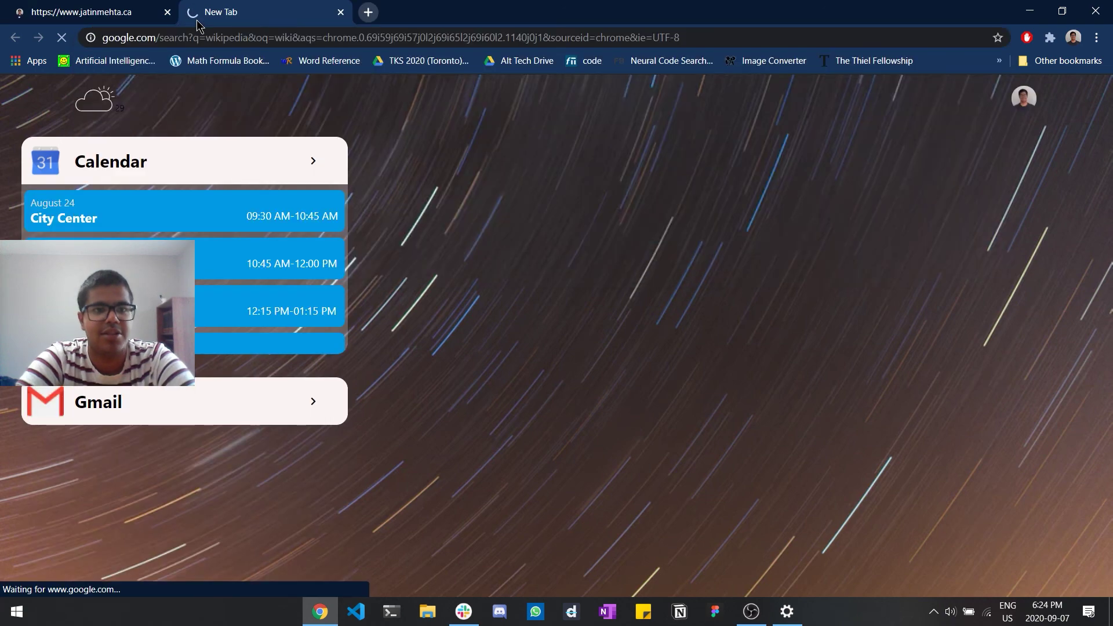
left_click_drag(197, 20, 229, 231)
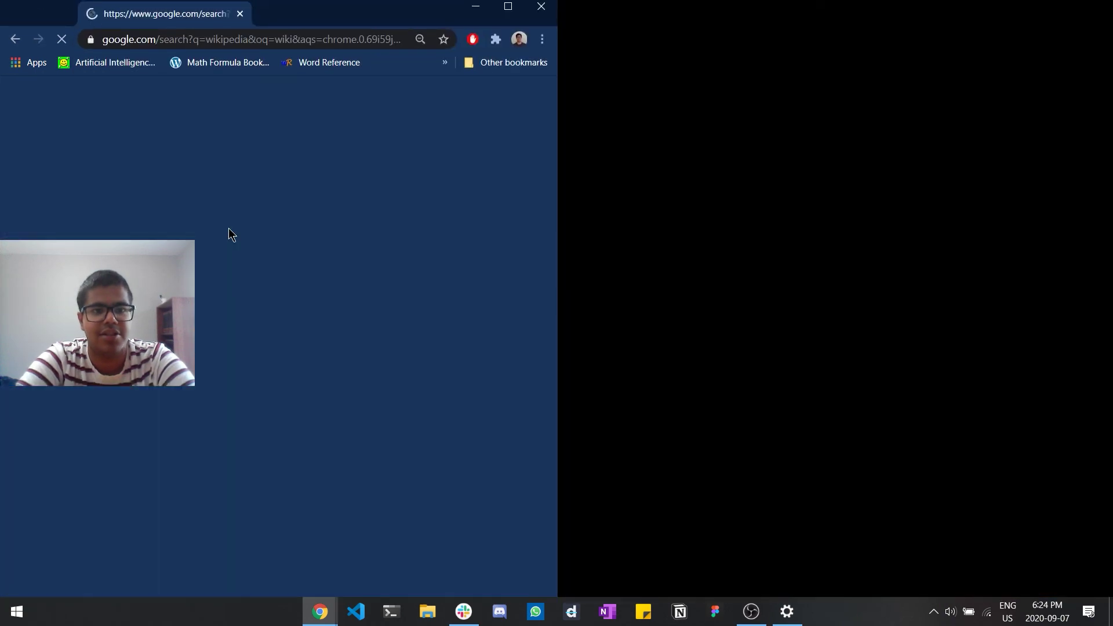
Step: Use Alt+Tab to cycle windows back to the Settings taskbar page
key("alt+Tab")
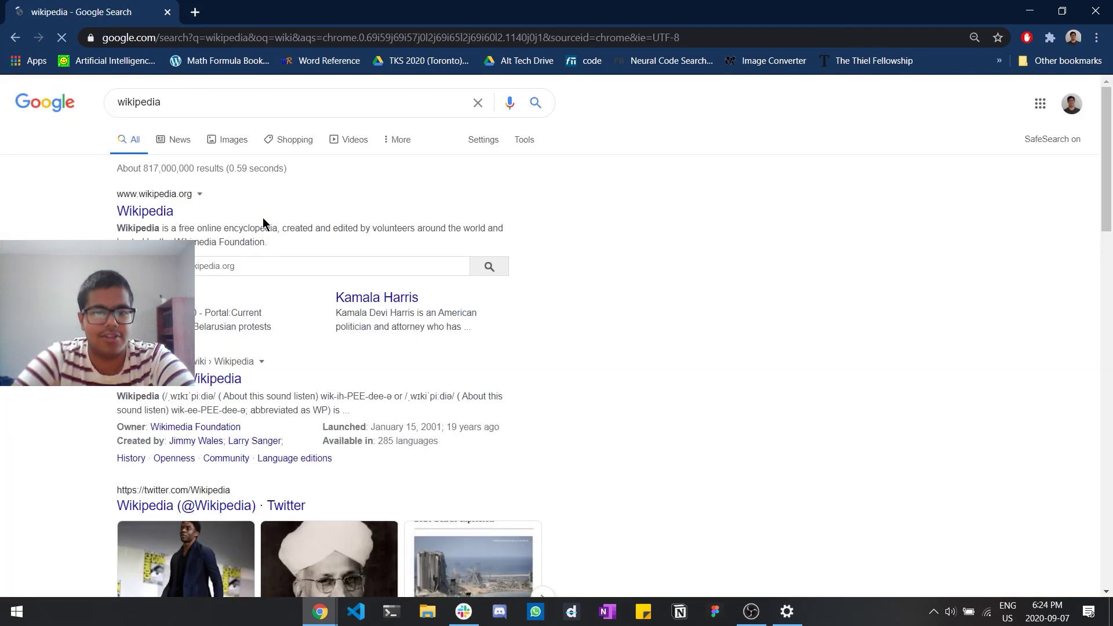
right_click(142, 613)
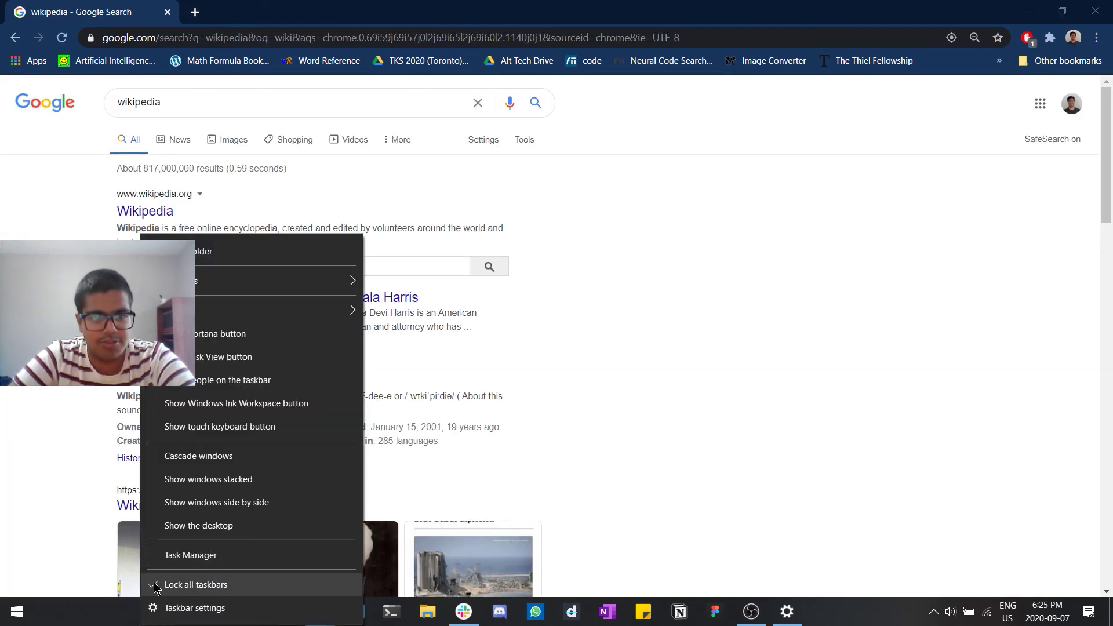
key("alt+Tab")
key("Tab")
key("Tab")
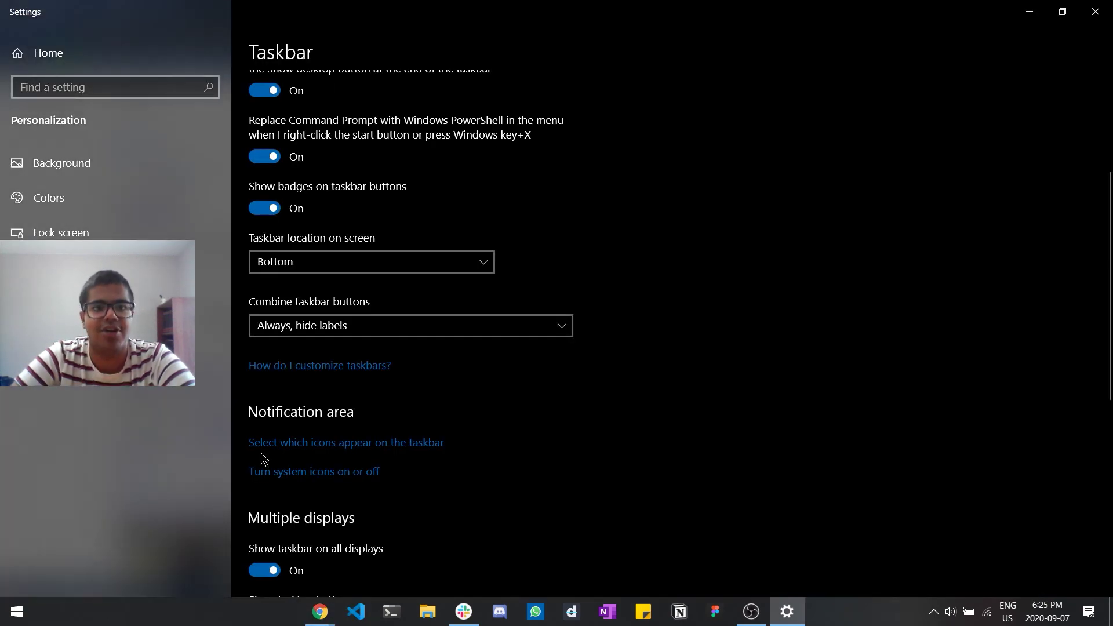
Step: Set Combine taskbar buttons to Never, shift app buttons to the left end, and relock
left_click(303, 327)
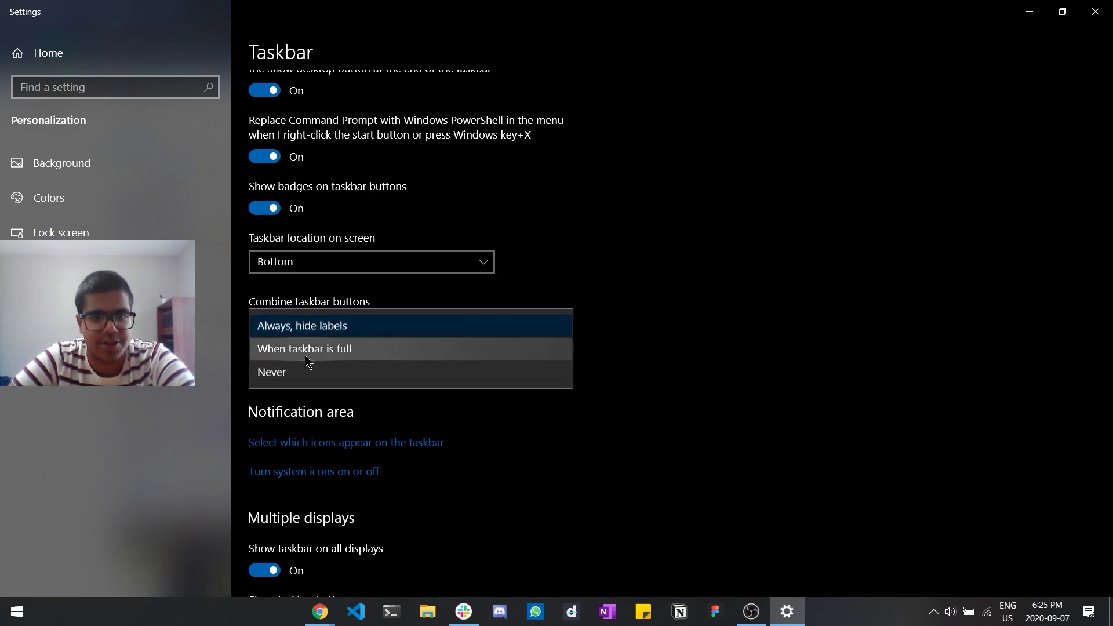
left_click(294, 371)
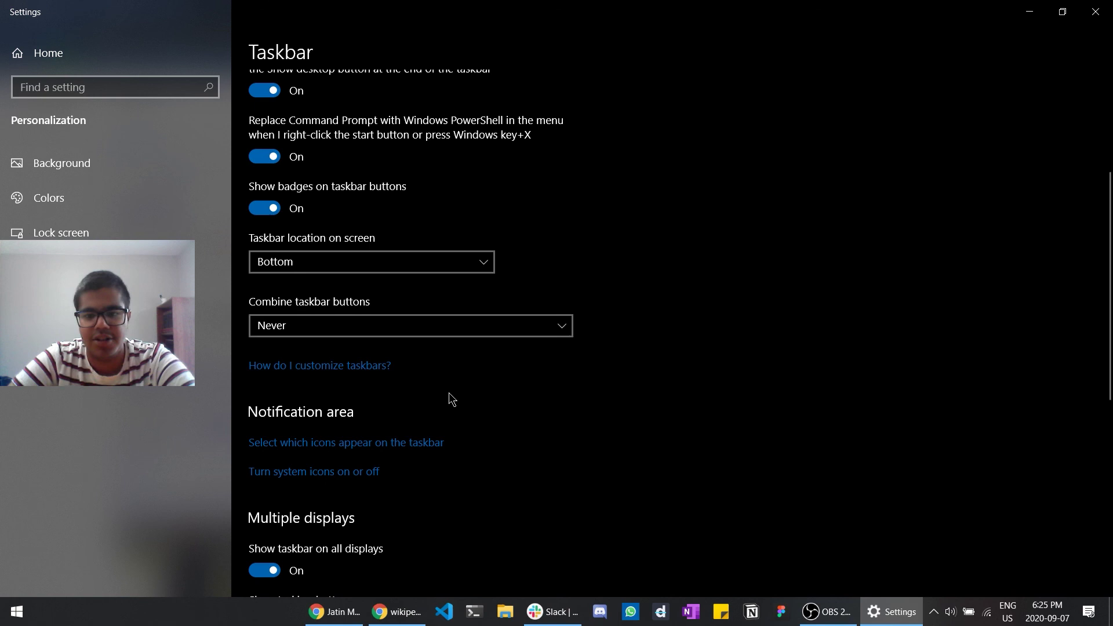
right_click(282, 612)
left_click(297, 570)
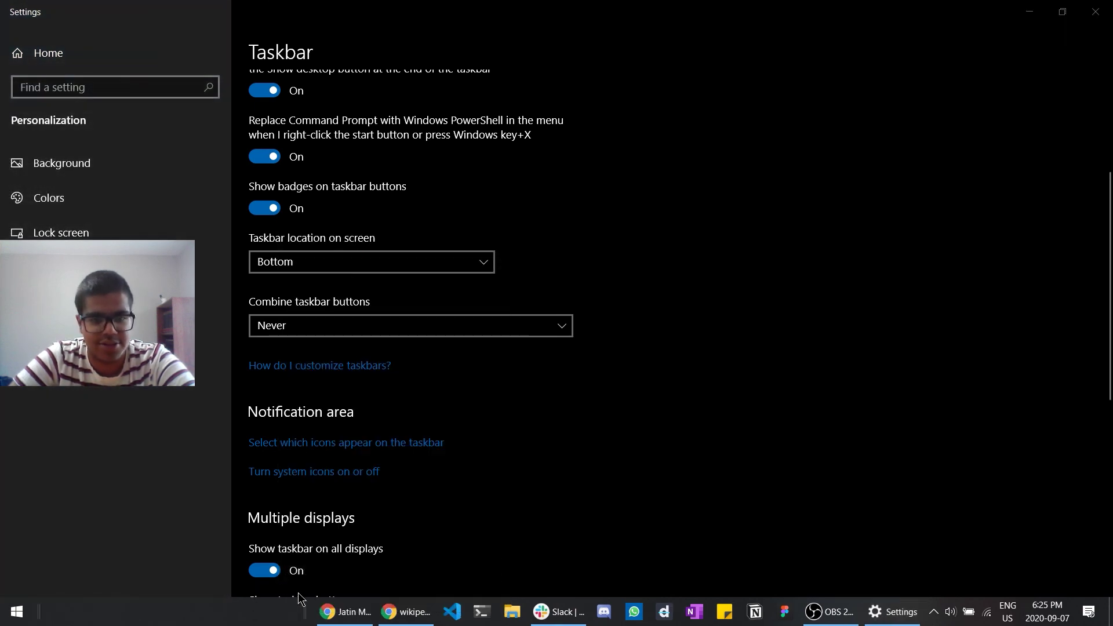
left_click_drag(301, 607, 37, 609)
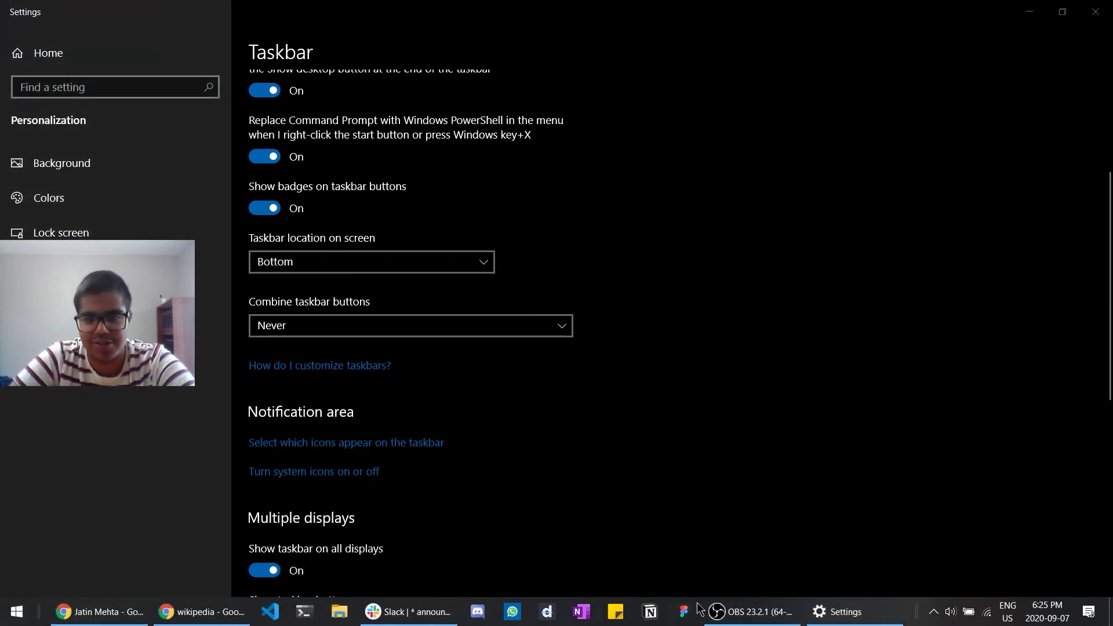
right_click(926, 612)
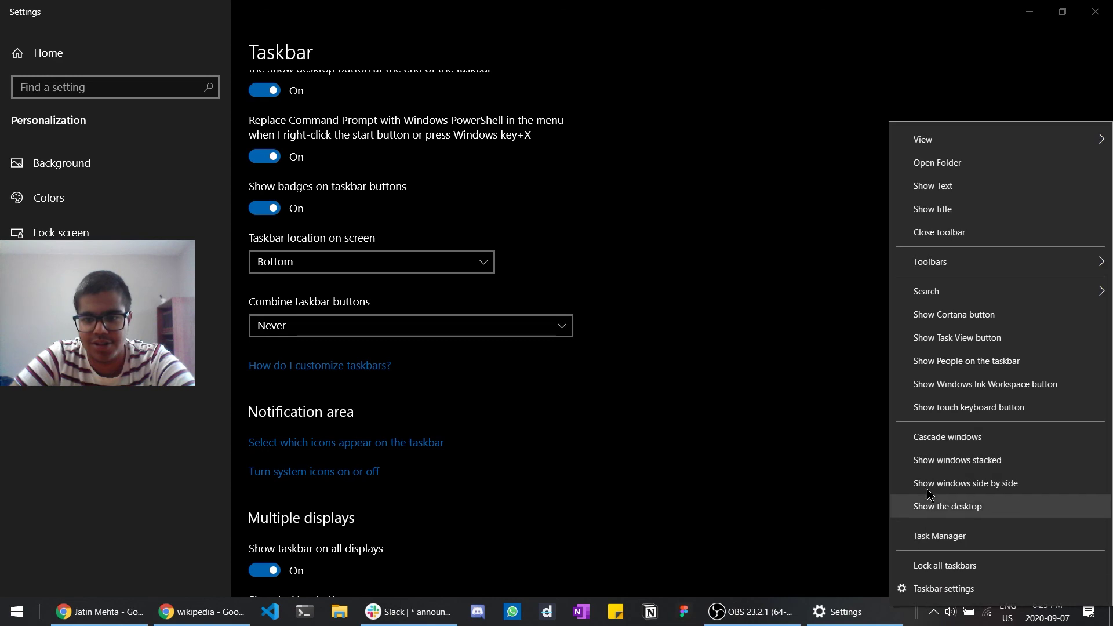
left_click(913, 563)
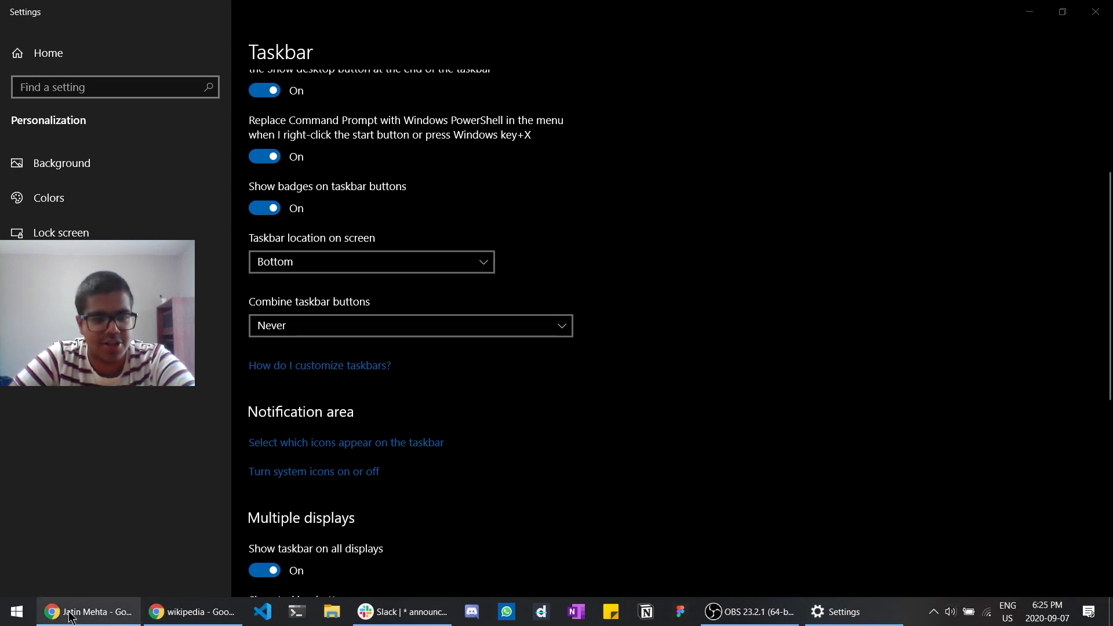
Step: Set Combine taskbar buttons back to 'Always, hide labels' and unlock the taskbar
mouse_move(189, 618)
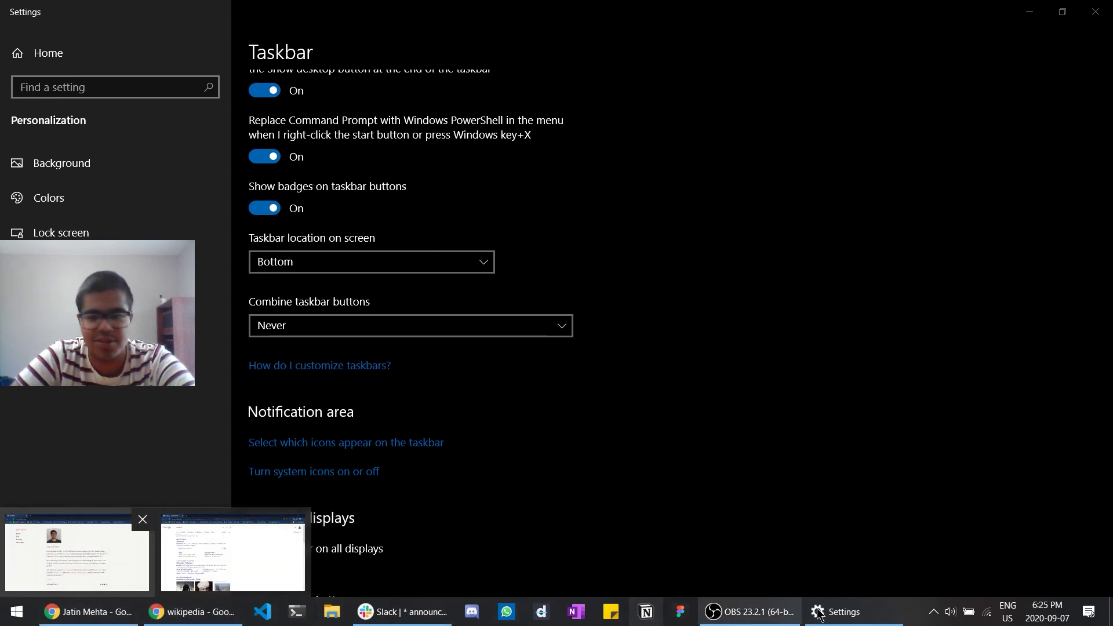
left_click(413, 328)
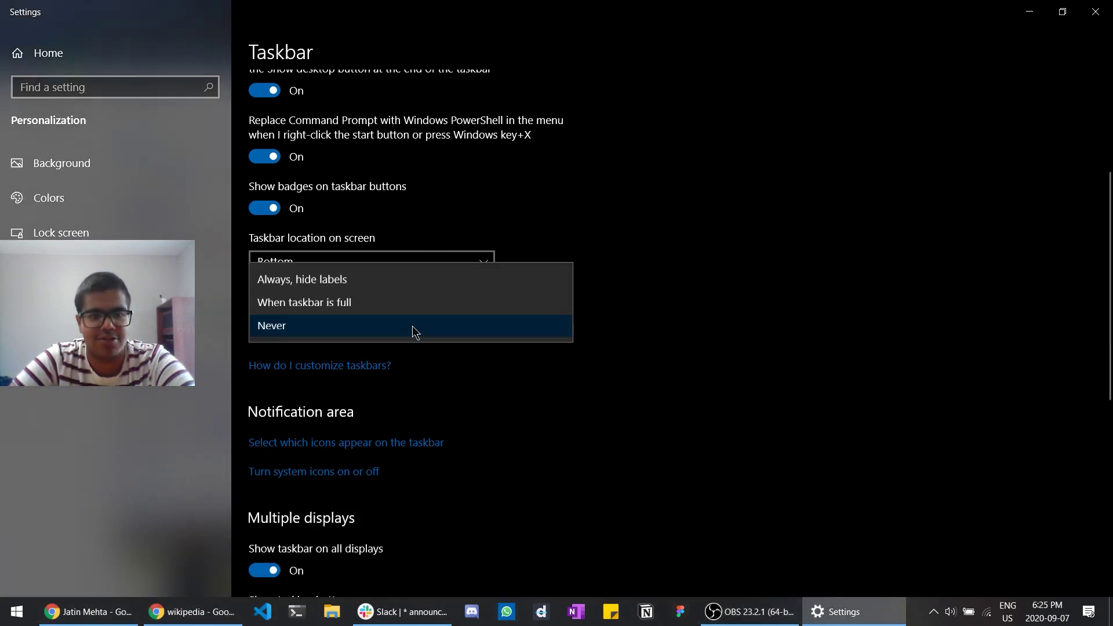
left_click(389, 282)
right_click(607, 625)
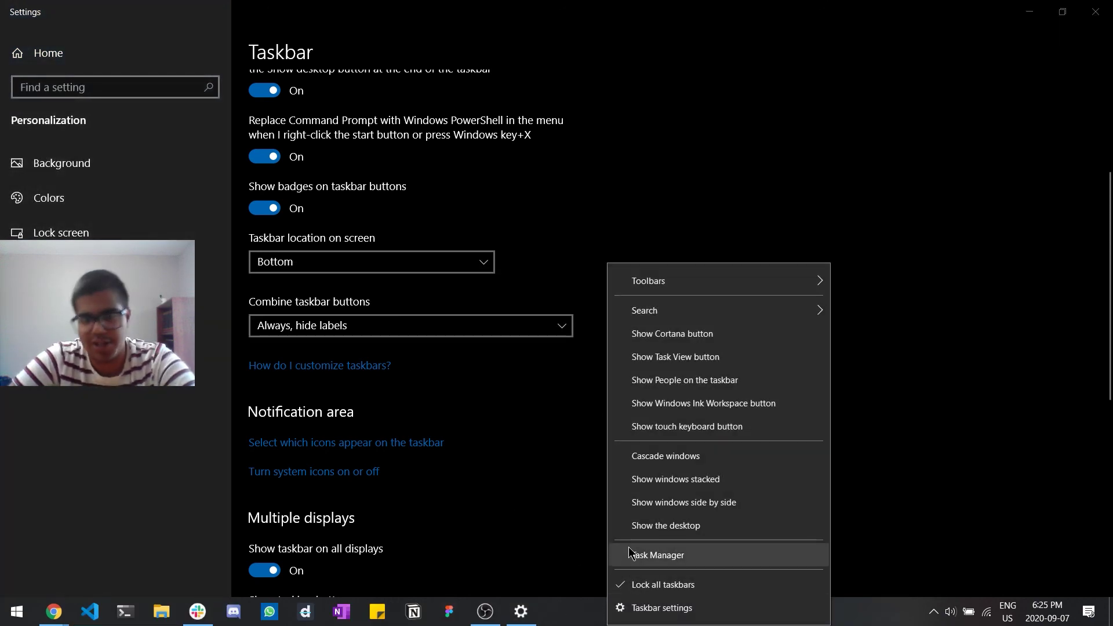
left_click(623, 587)
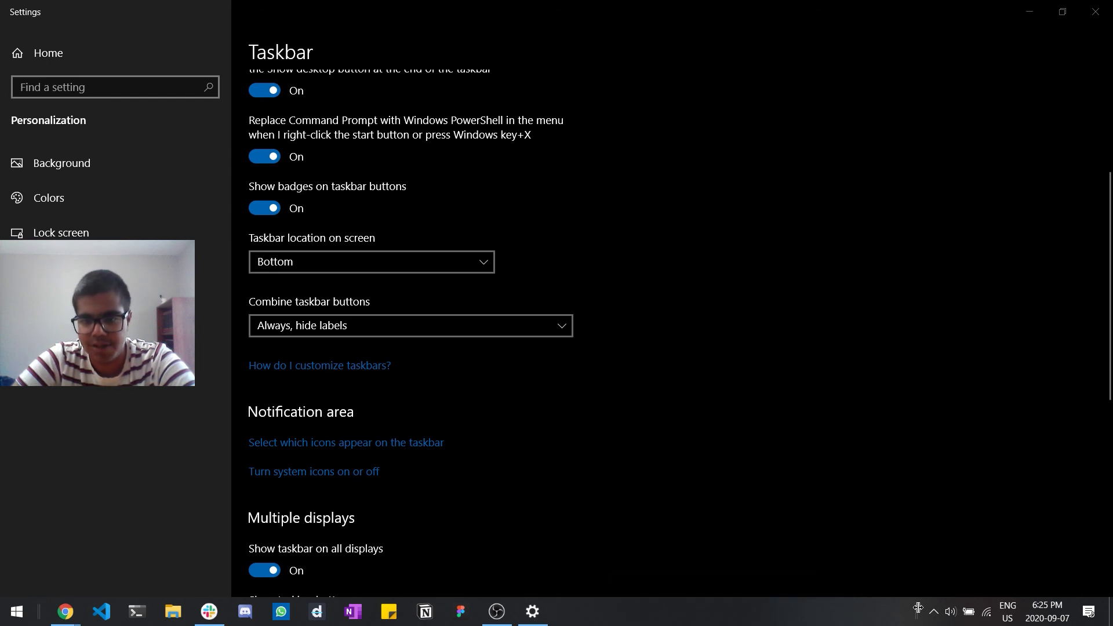
Step: Drag the icon section so app icons sit centred, then lock the taskbar
left_click_drag(919, 608, 1, 562)
left_click_drag(164, 610, 9, 608)
left_click_drag(814, 606, 284, 601)
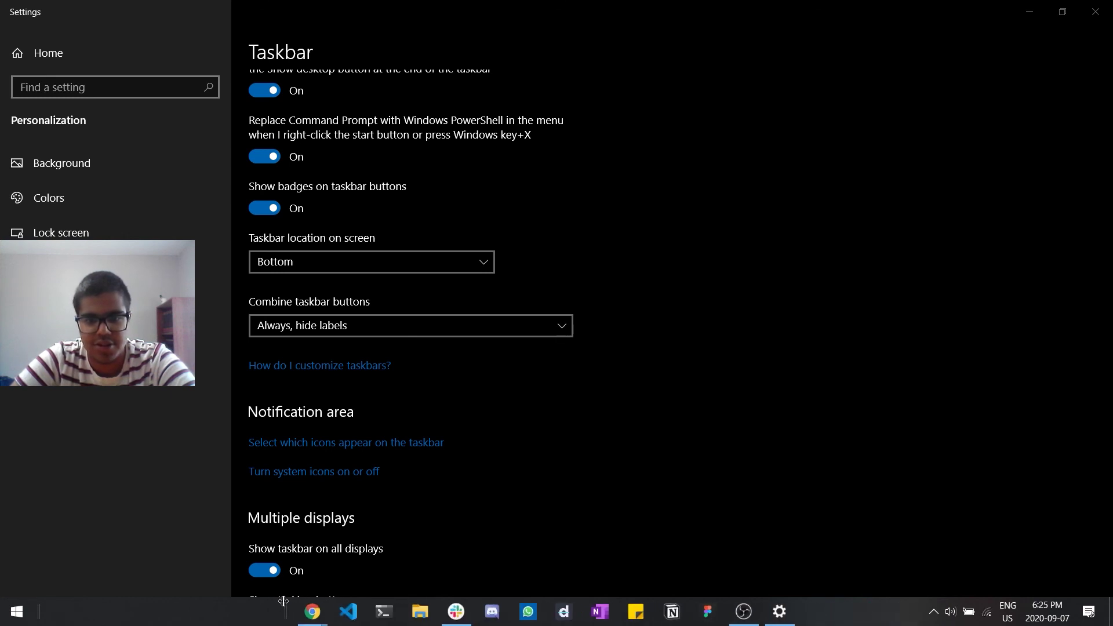
right_click(232, 618)
left_click(255, 612)
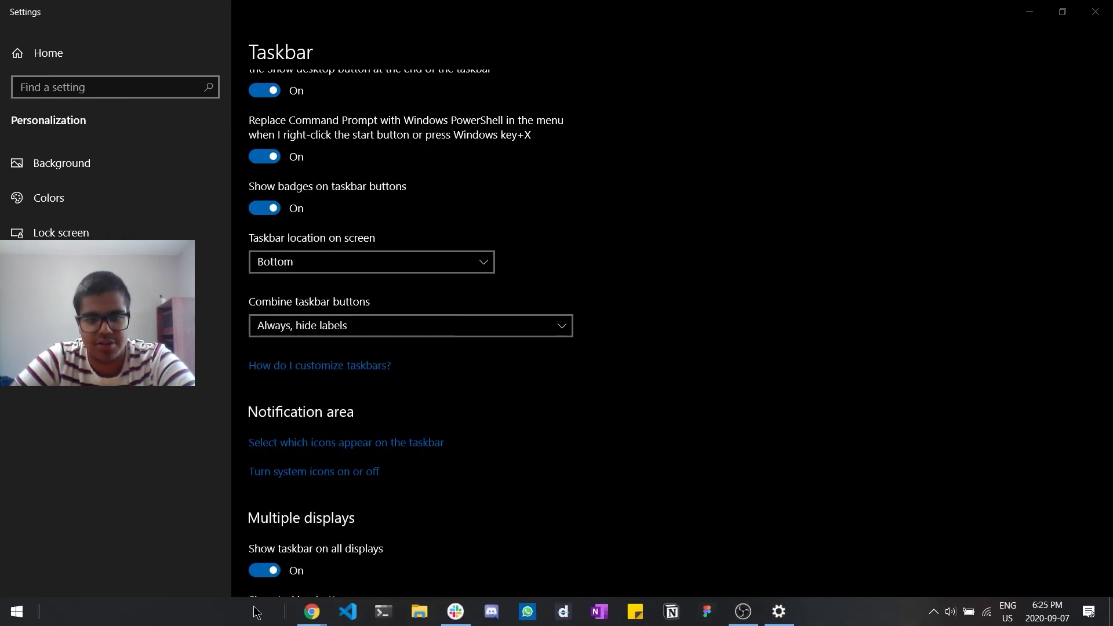
right_click(255, 613)
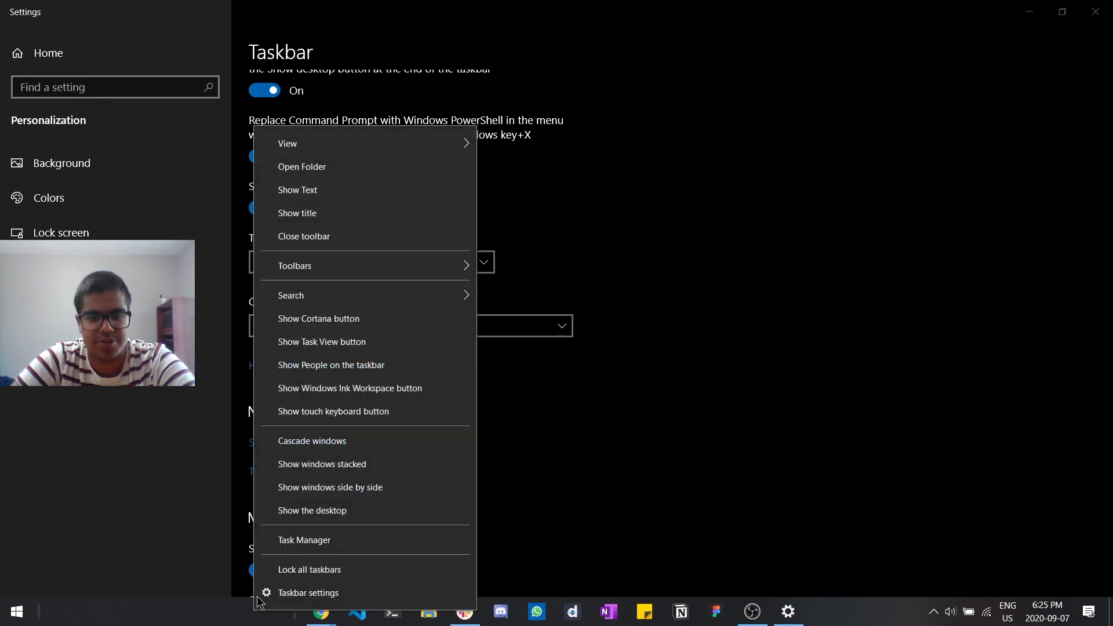
left_click(268, 571)
left_click(777, 412)
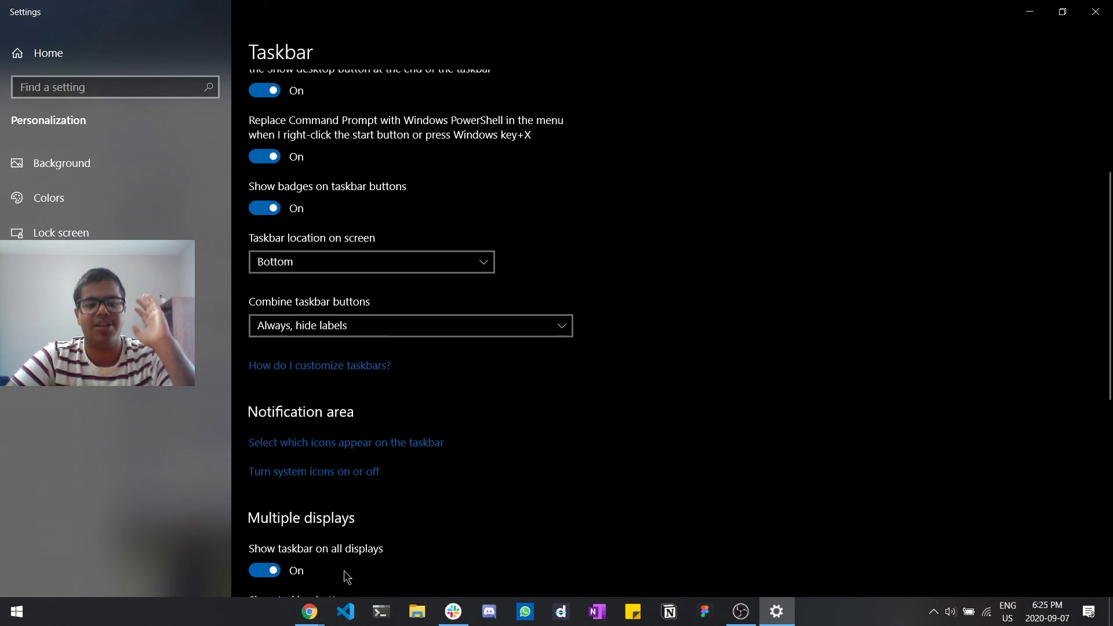
mouse_move(315, 619)
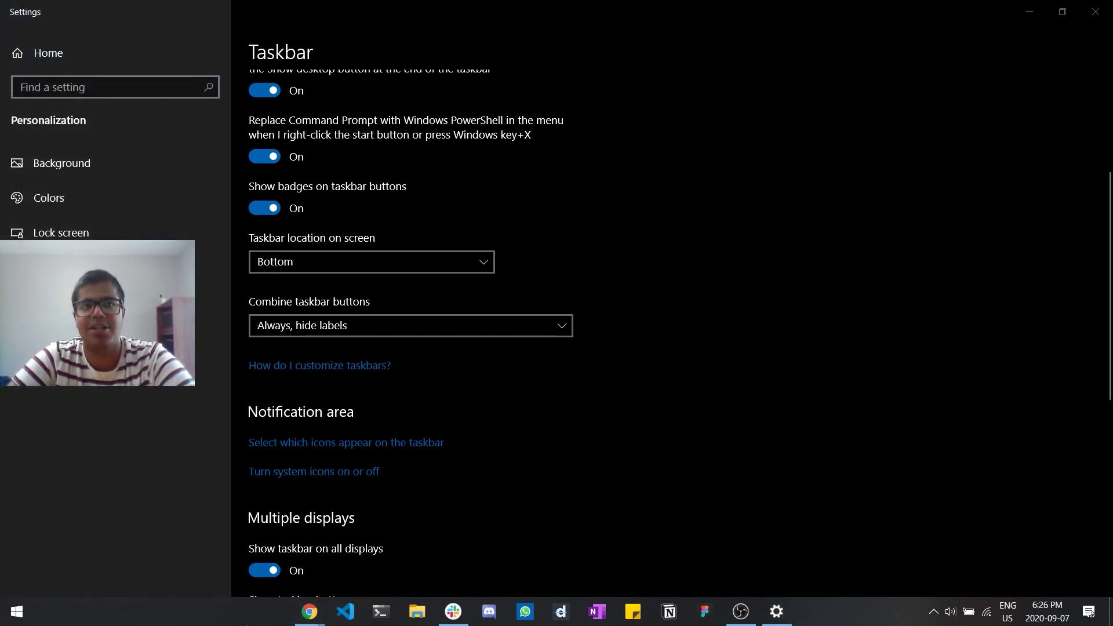
key("super")
left_click(958, 203)
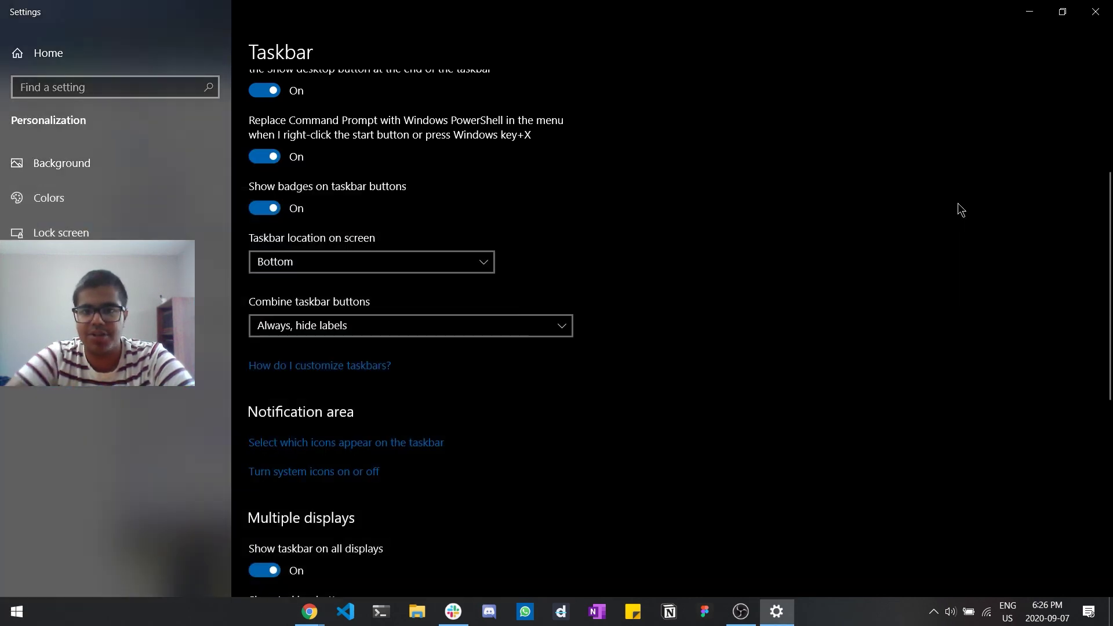
key("alt+Tab")
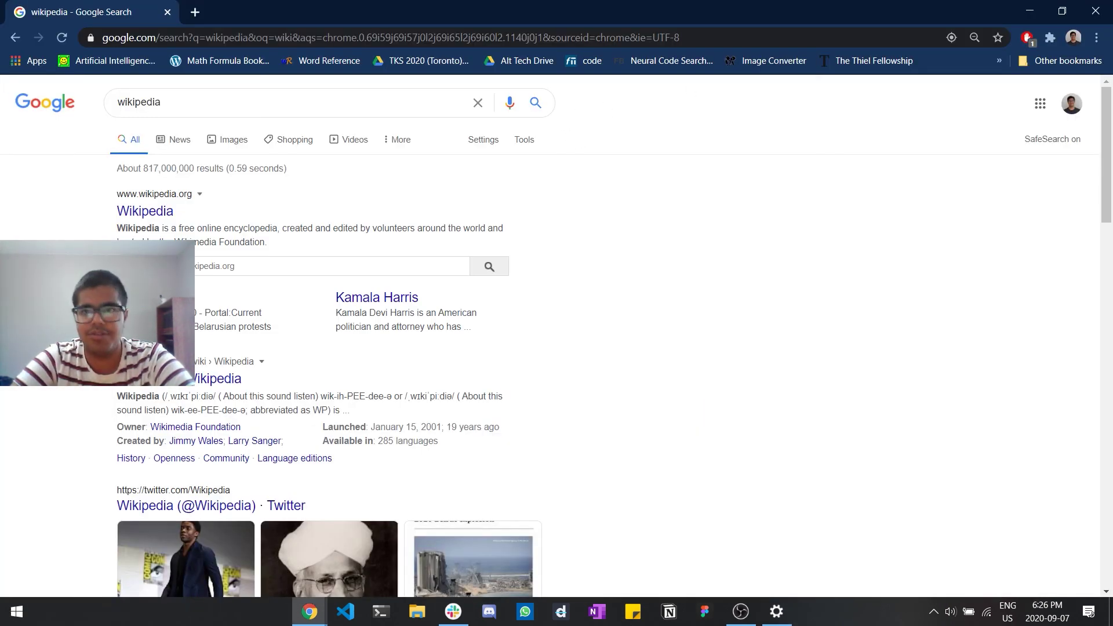
key("alt+Tab")
key("alt+Tab")
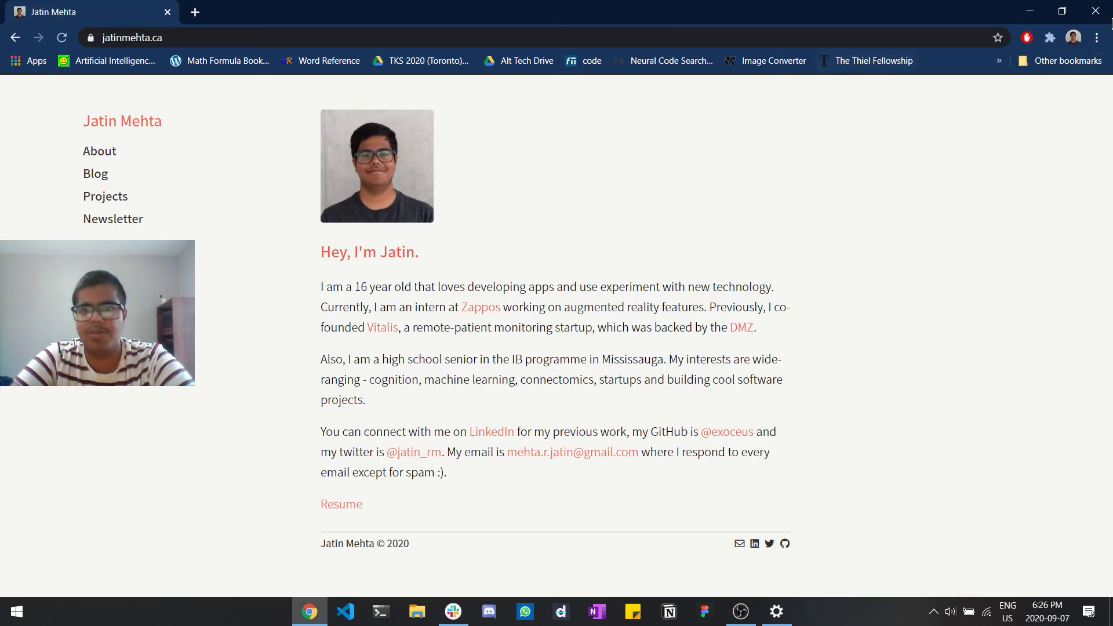
key("alt+Tab")
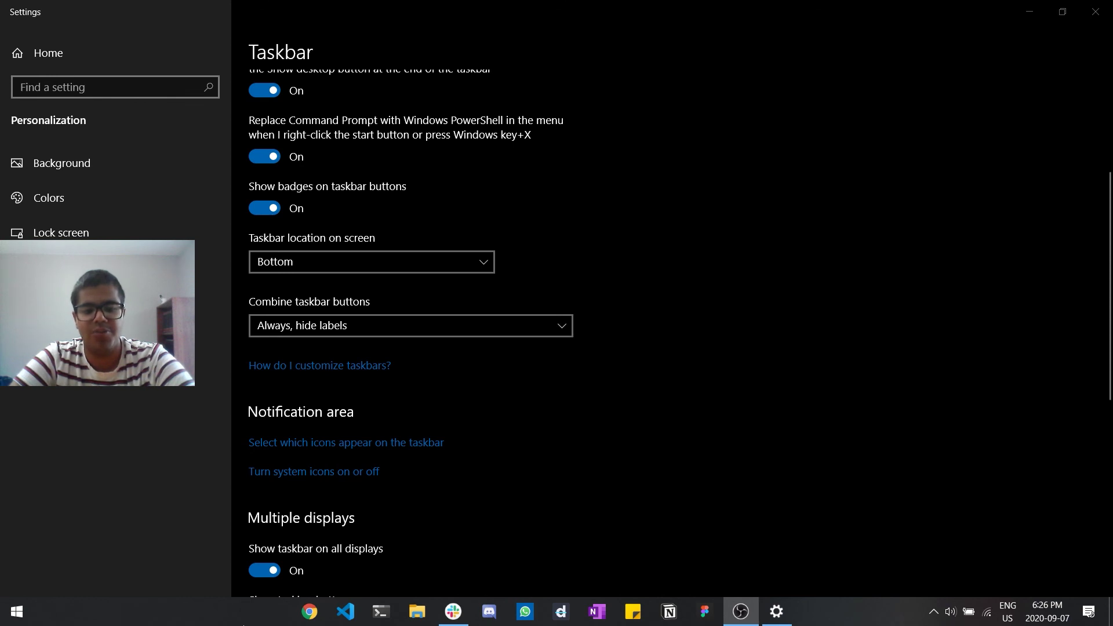
left_click(310, 616)
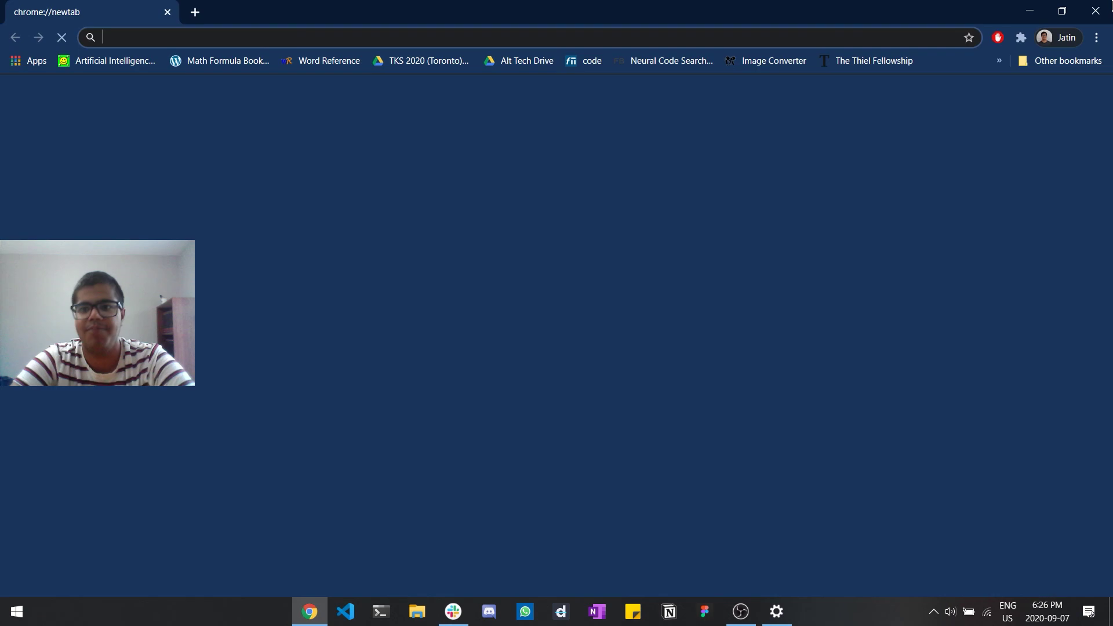
left_click(1112, 7)
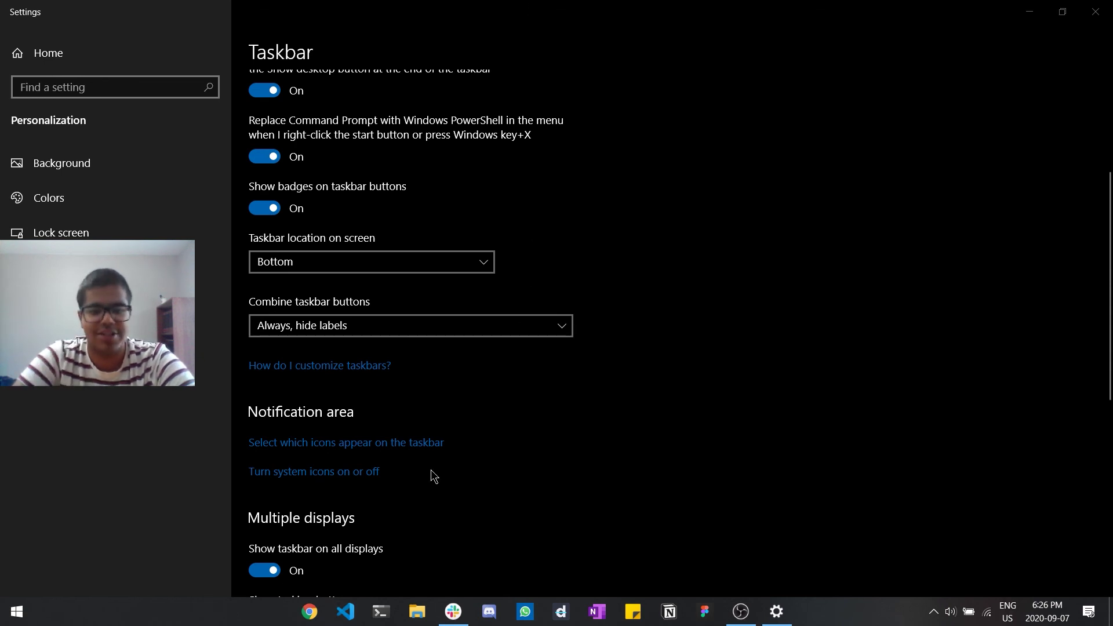
left_click(421, 614)
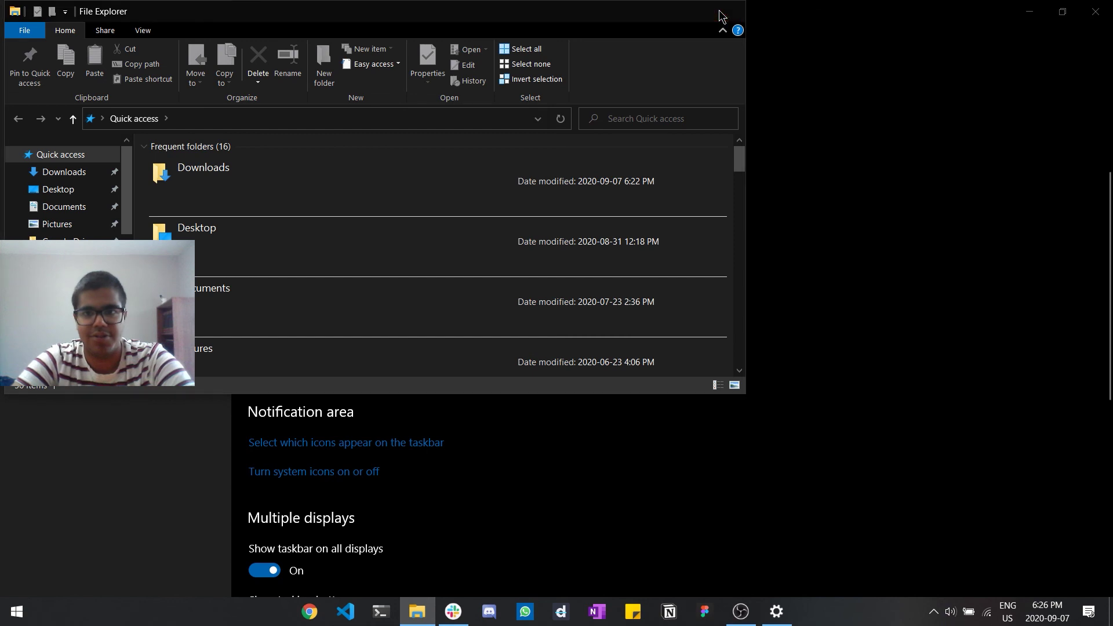
left_click(725, 17)
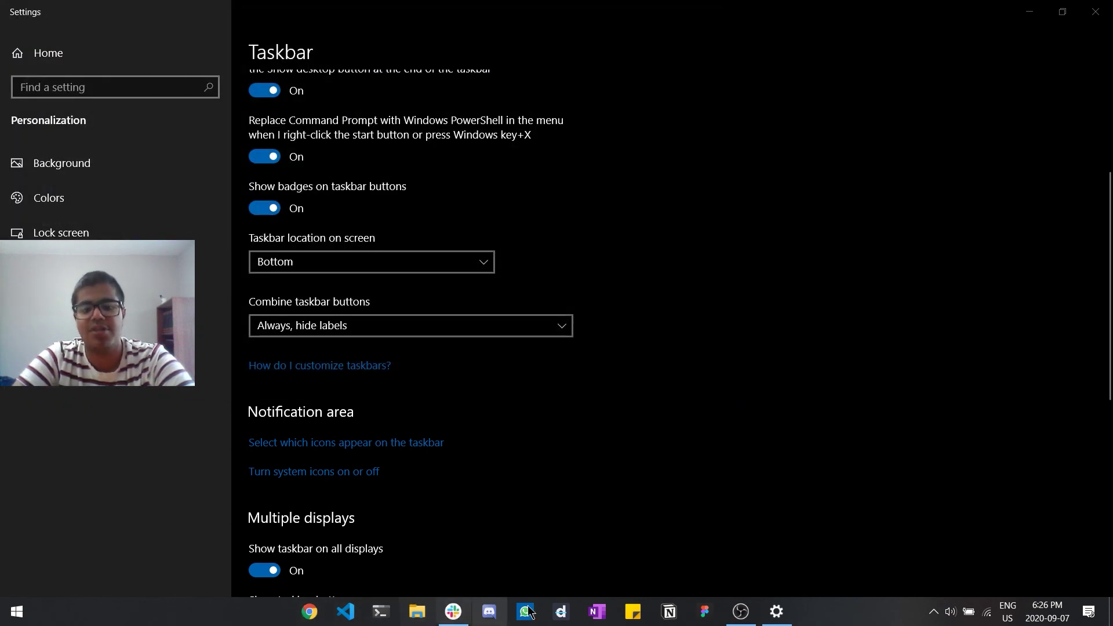
mouse_move(732, 607)
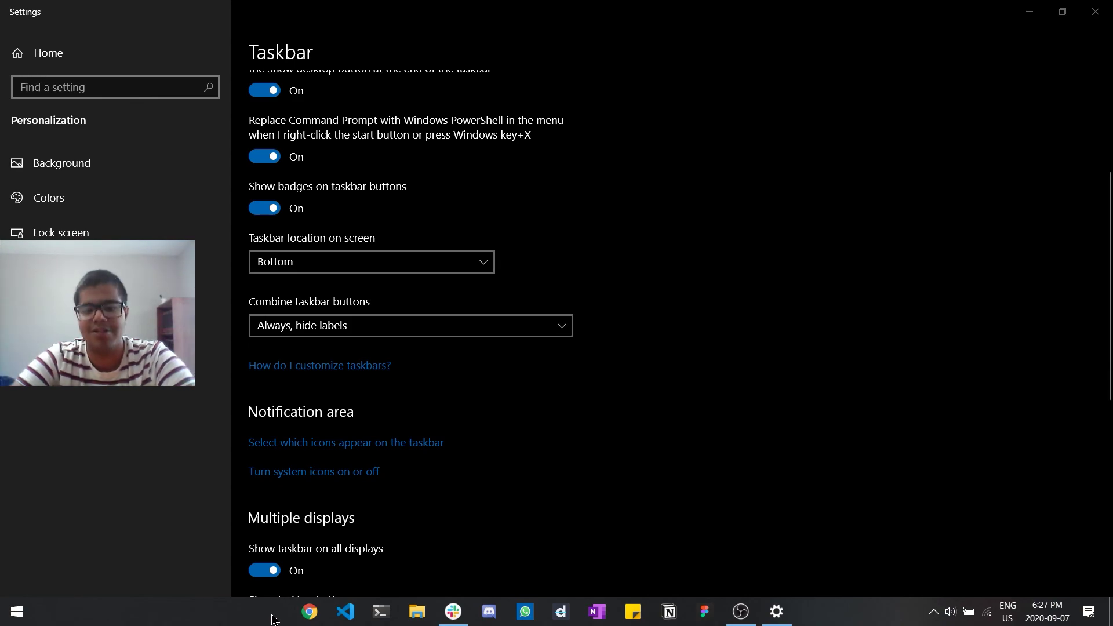
Step: Close the Windows Settings window with Alt+F4
key("alt+F4")
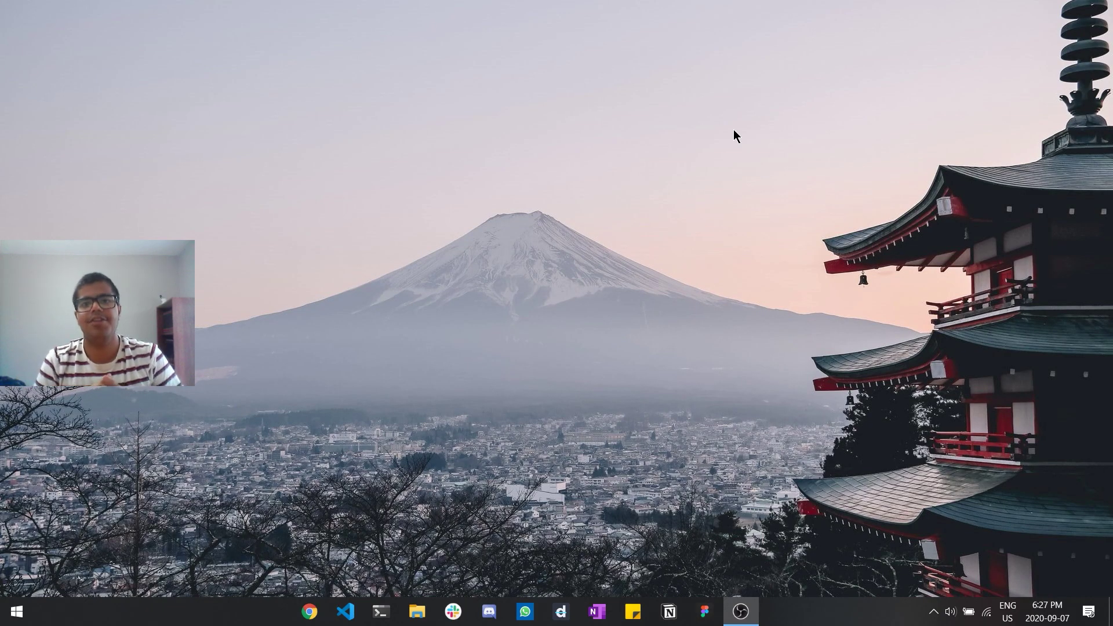